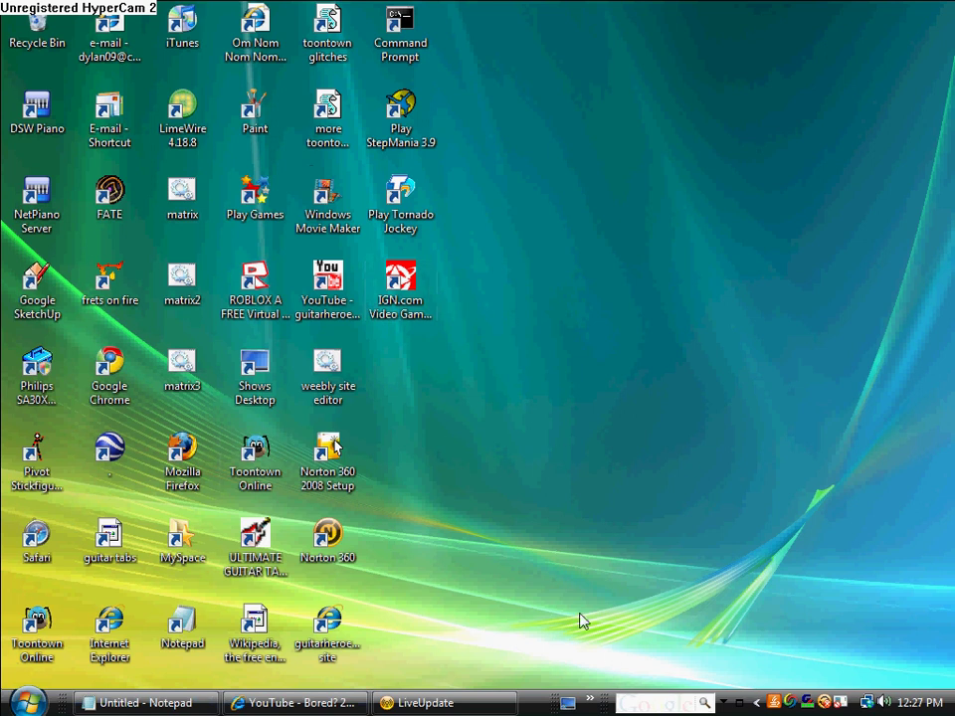
# Step: Right-click an empty spot on the wallpaper to show the desktop menu with Personalize
pyautogui.rightClick(432, 382)
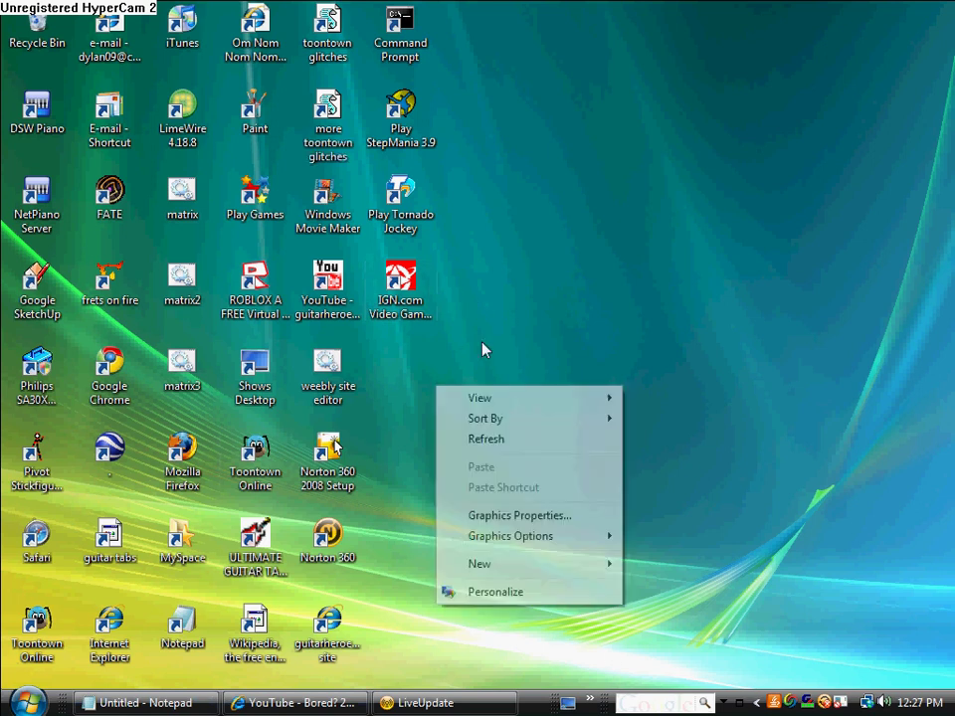
# Step: In Personalization, preview and keep the Bubbles screen saver, then check the 1024x768 display settings
pyautogui.click(507, 593)
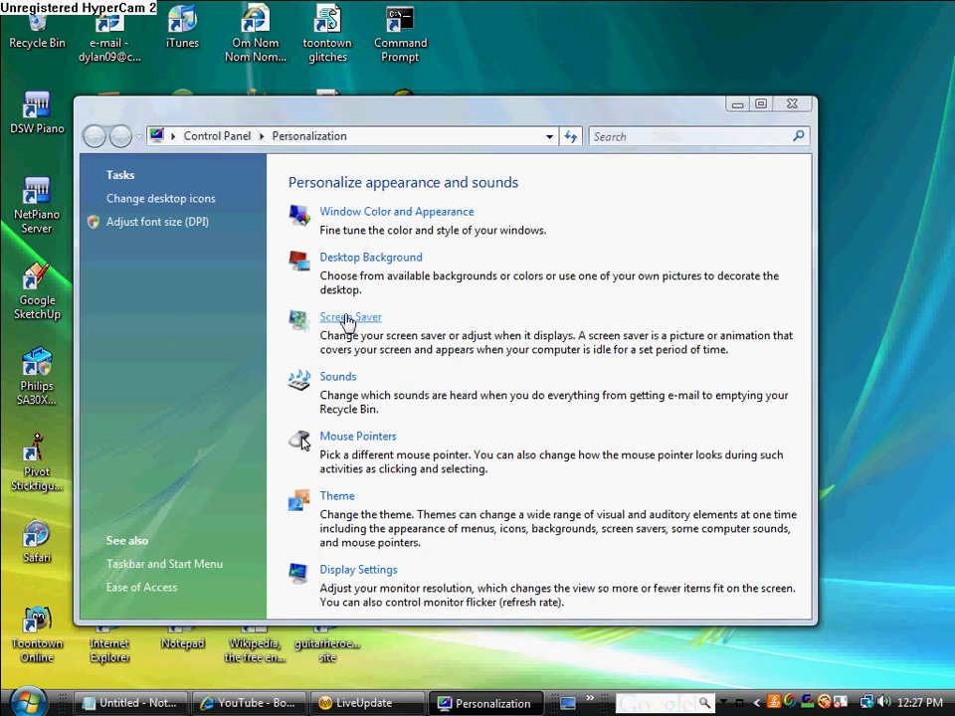
pyautogui.click(343, 317)
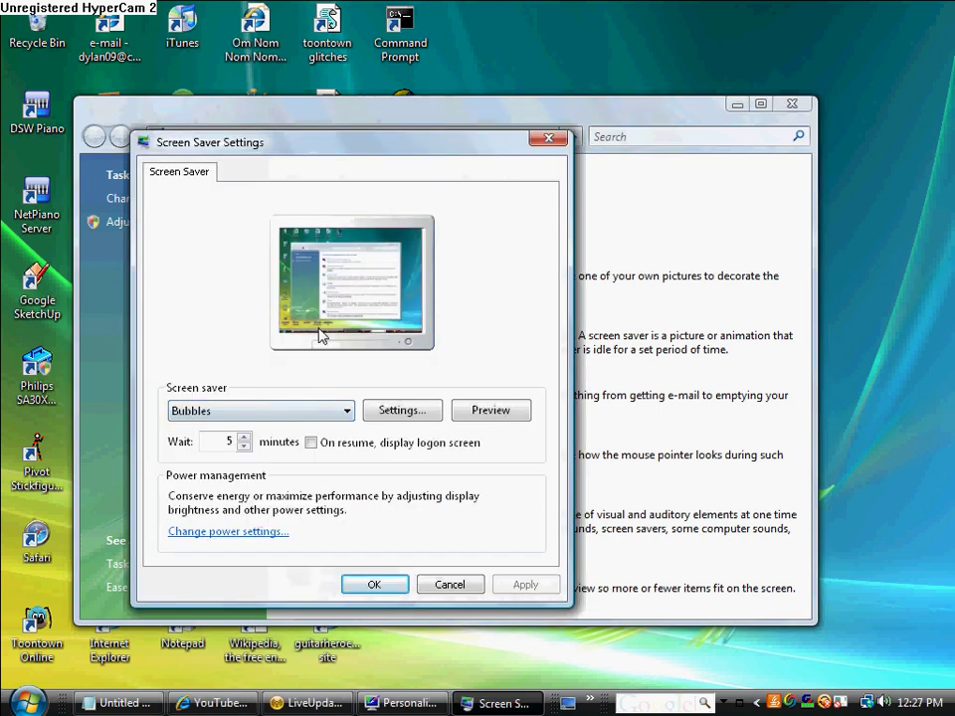
pyautogui.click(473, 408)
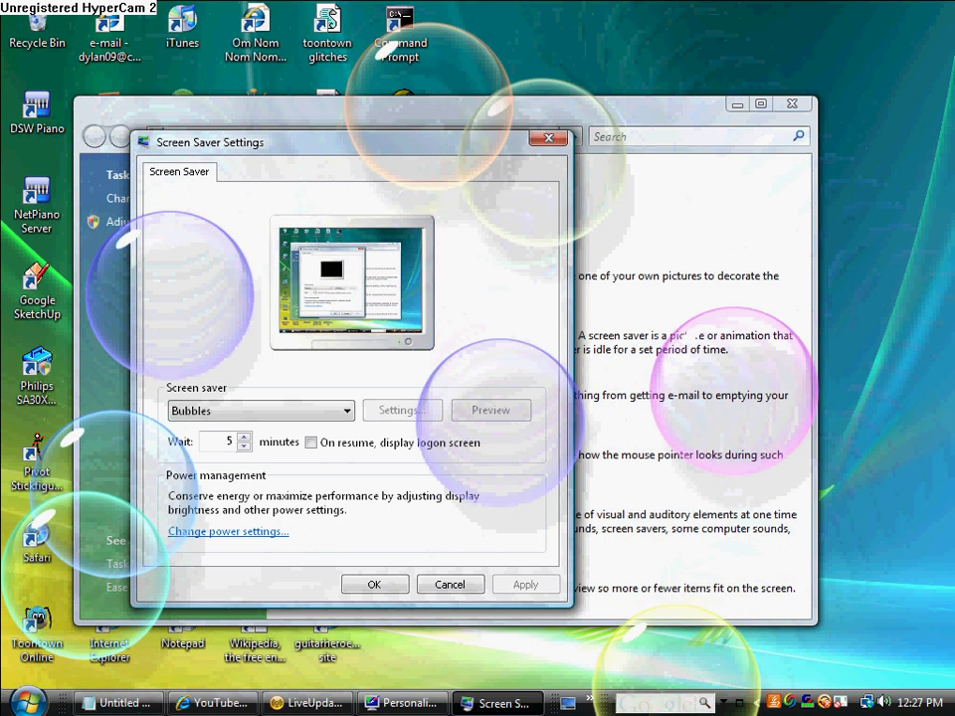
pyautogui.moveTo(400, 474)
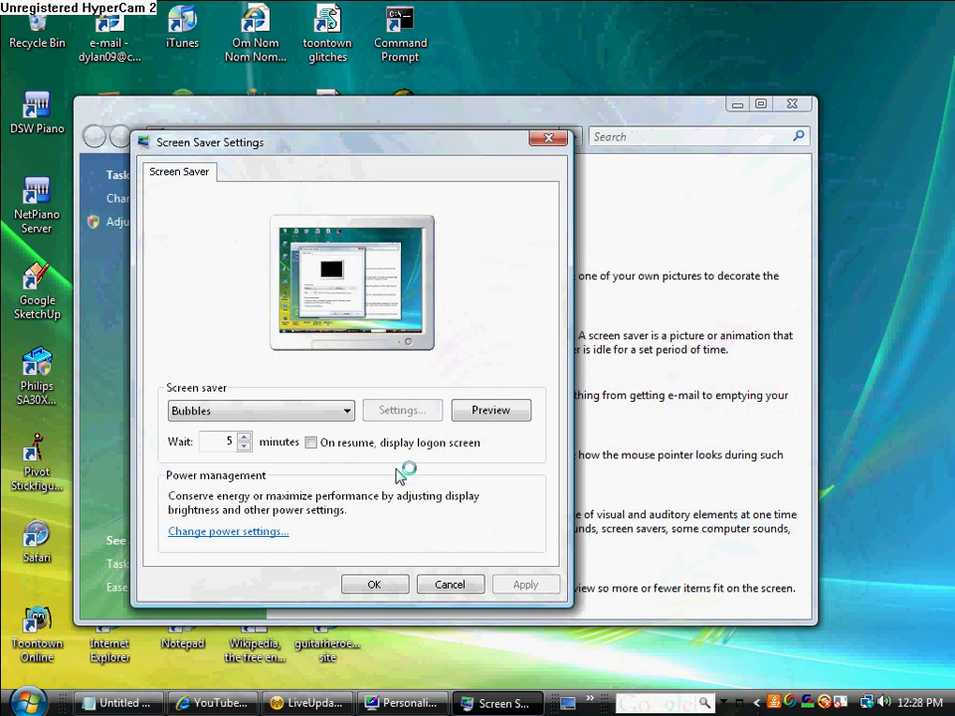
pyautogui.click(374, 583)
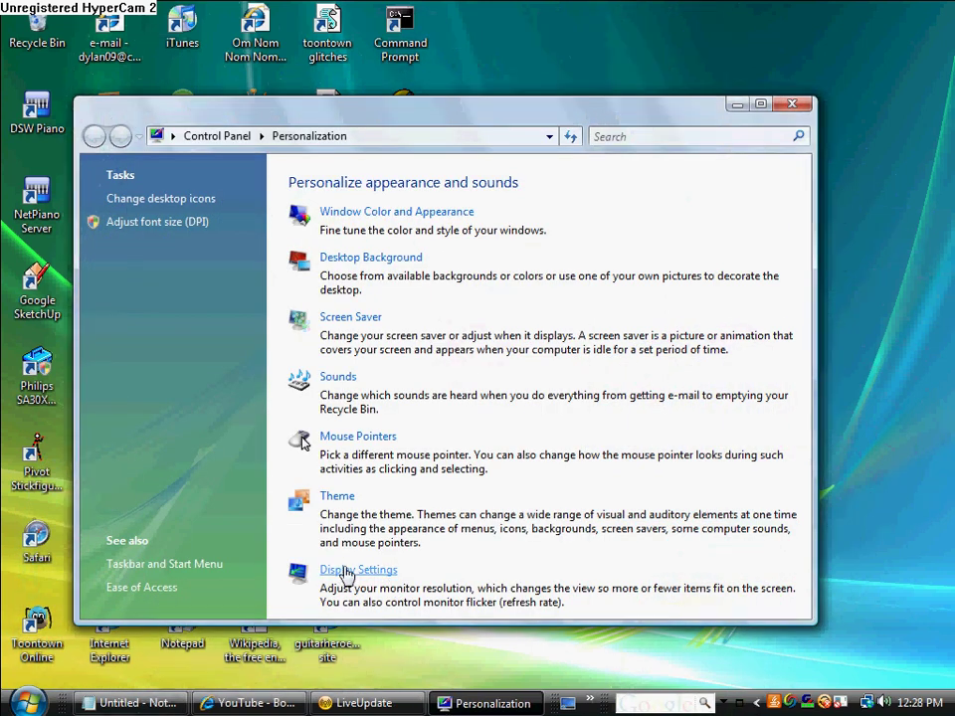
pyautogui.click(347, 574)
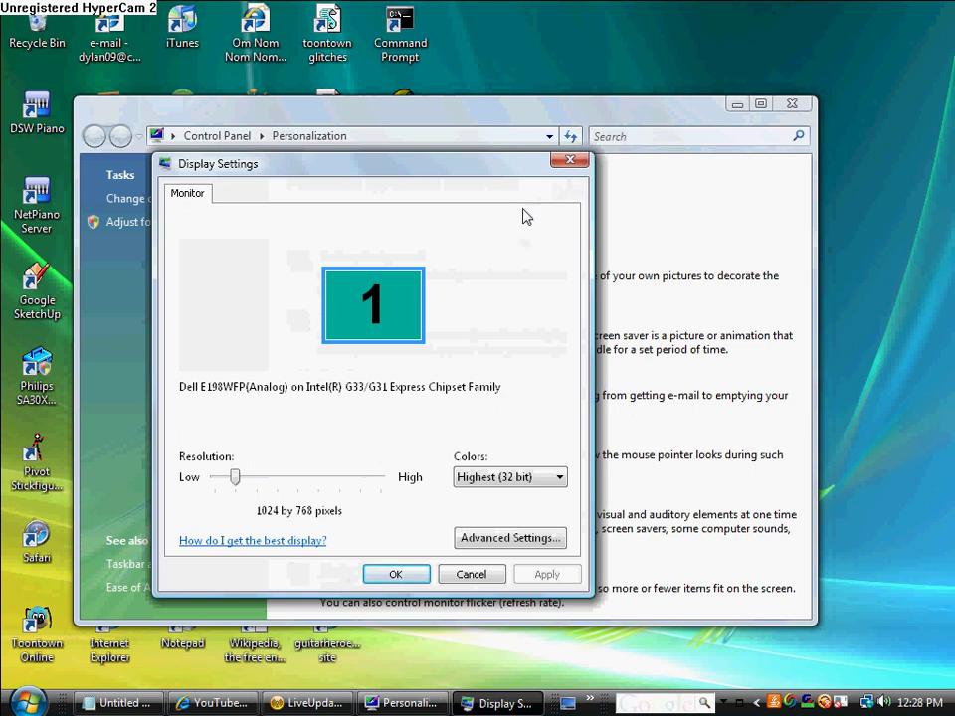
pyautogui.click(570, 161)
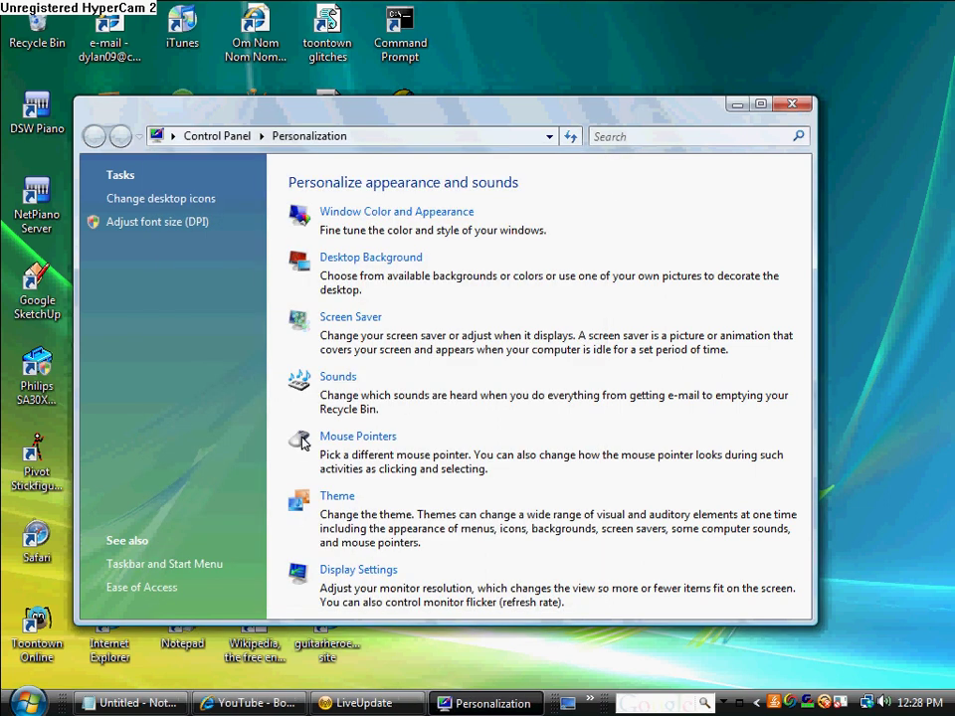
# Step: Try the Windows Vista and Windows Classic themes and browse for a theme file
pyautogui.click(341, 500)
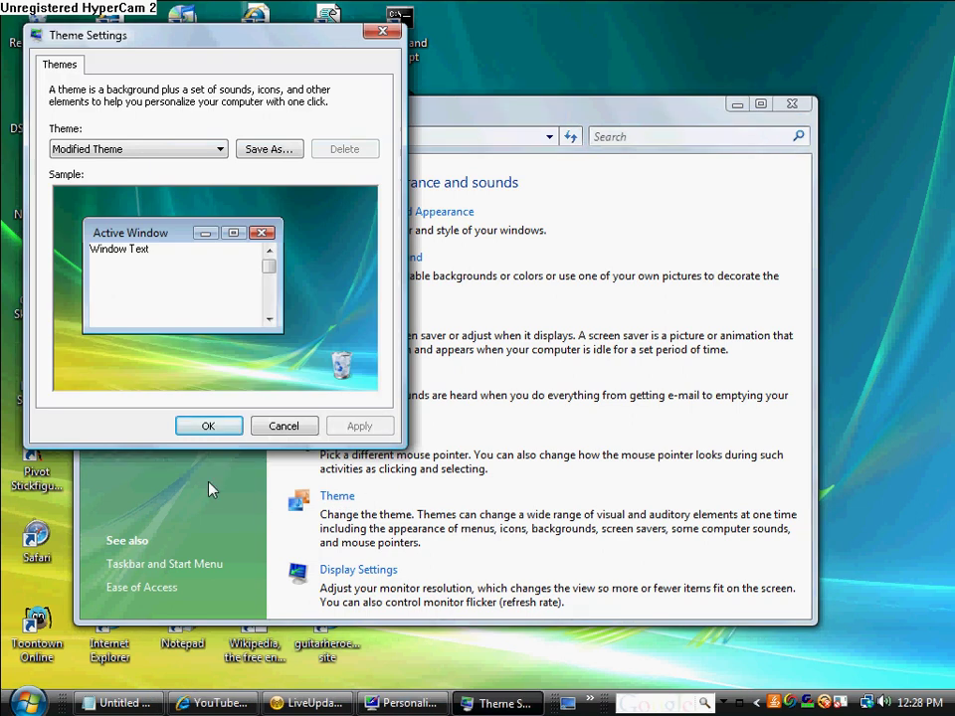
pyautogui.click(220, 149)
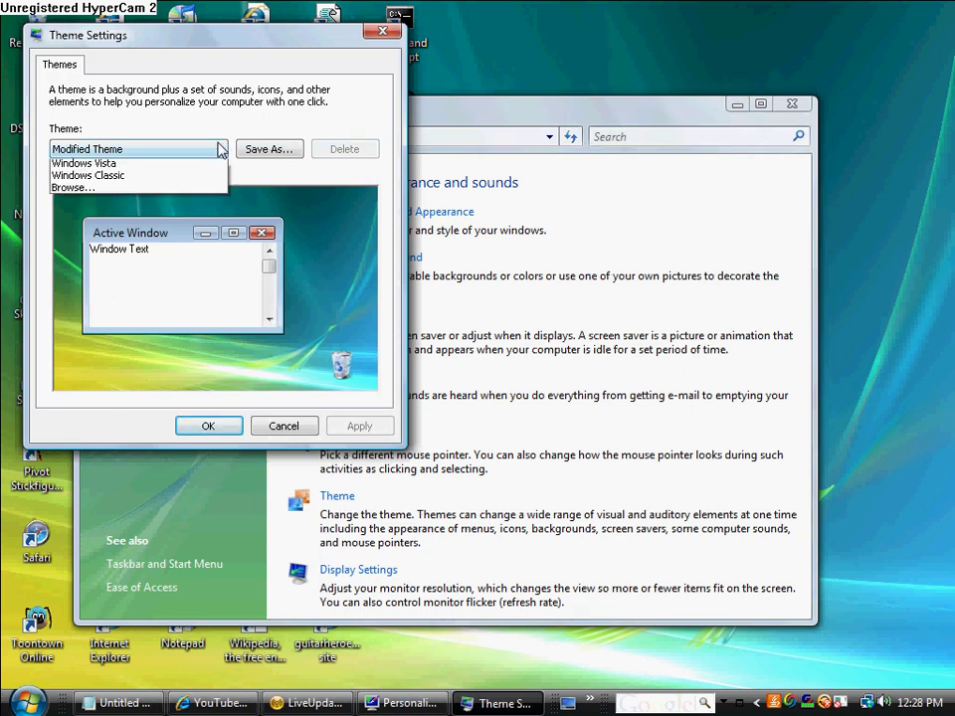
pyautogui.click(182, 190)
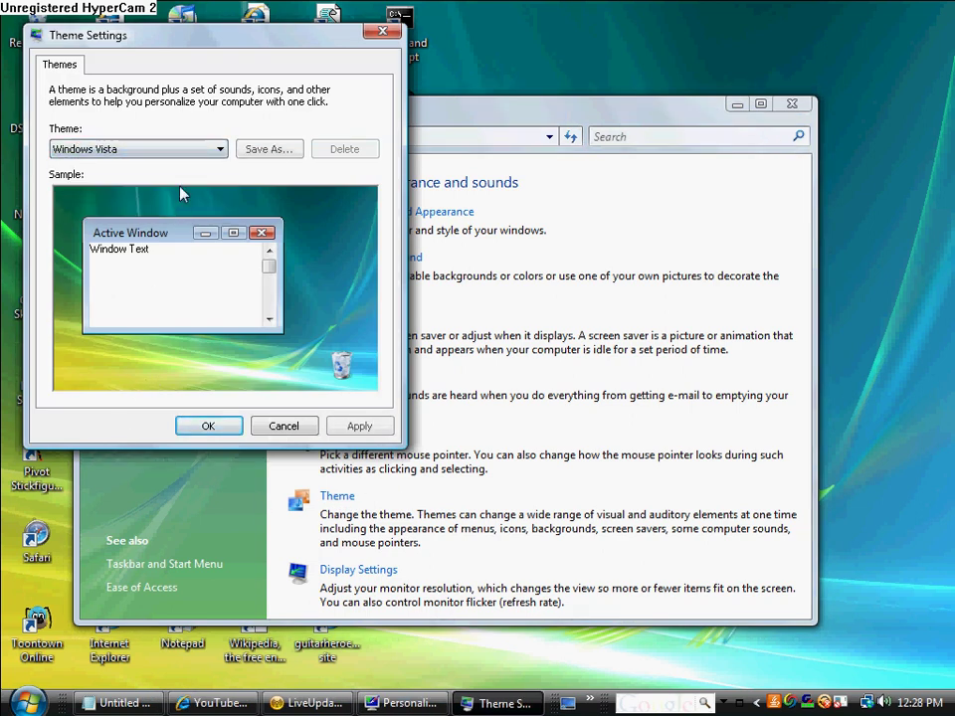
pyautogui.click(214, 150)
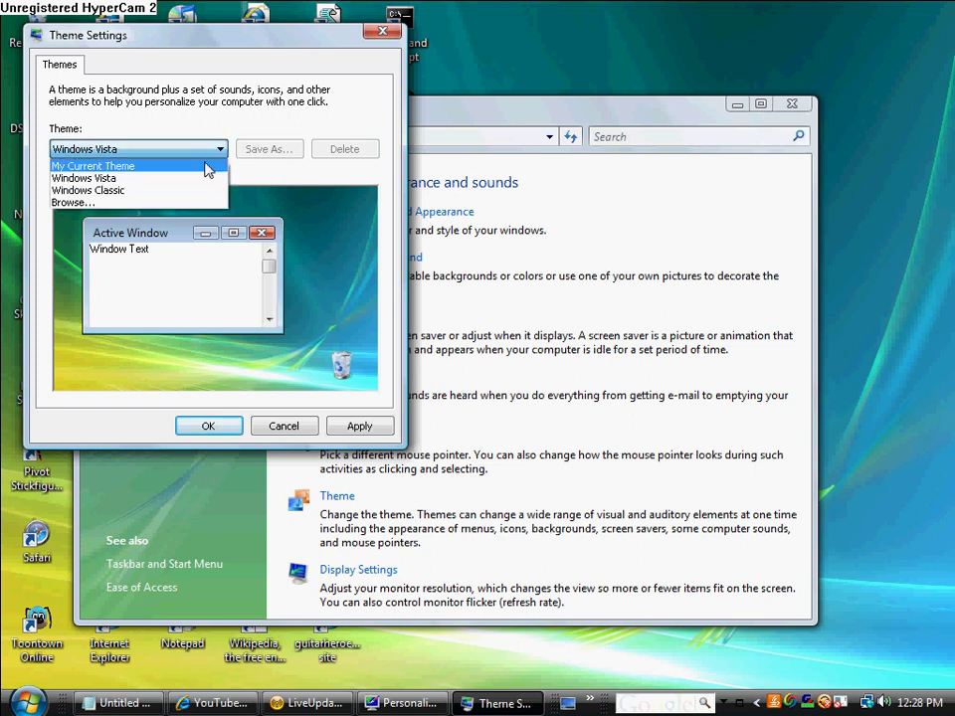
pyautogui.click(206, 190)
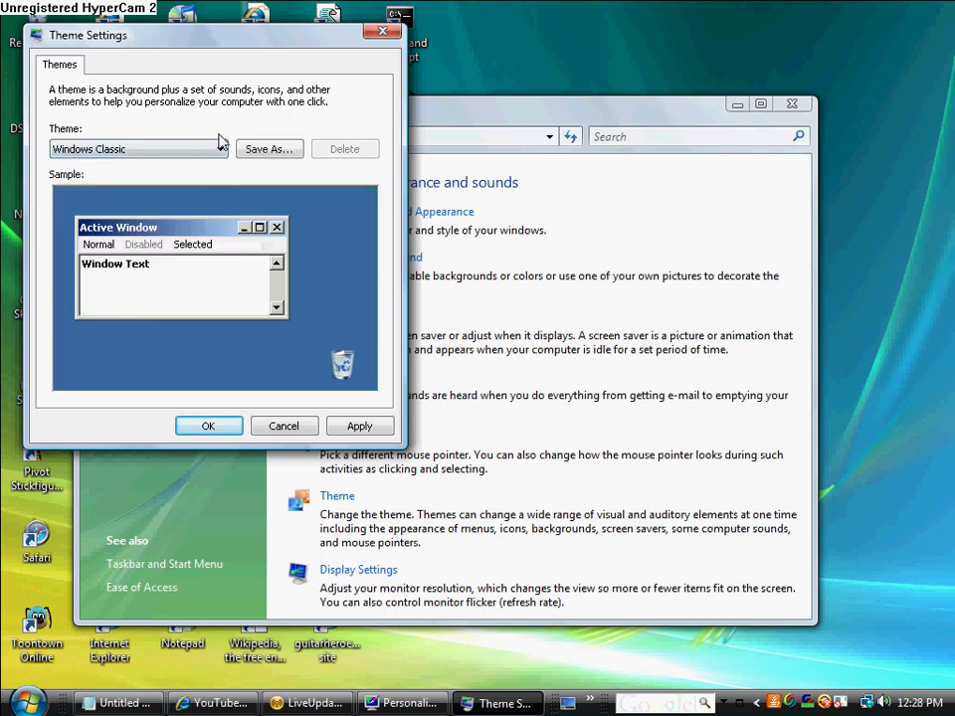
pyautogui.click(218, 150)
pyautogui.click(193, 205)
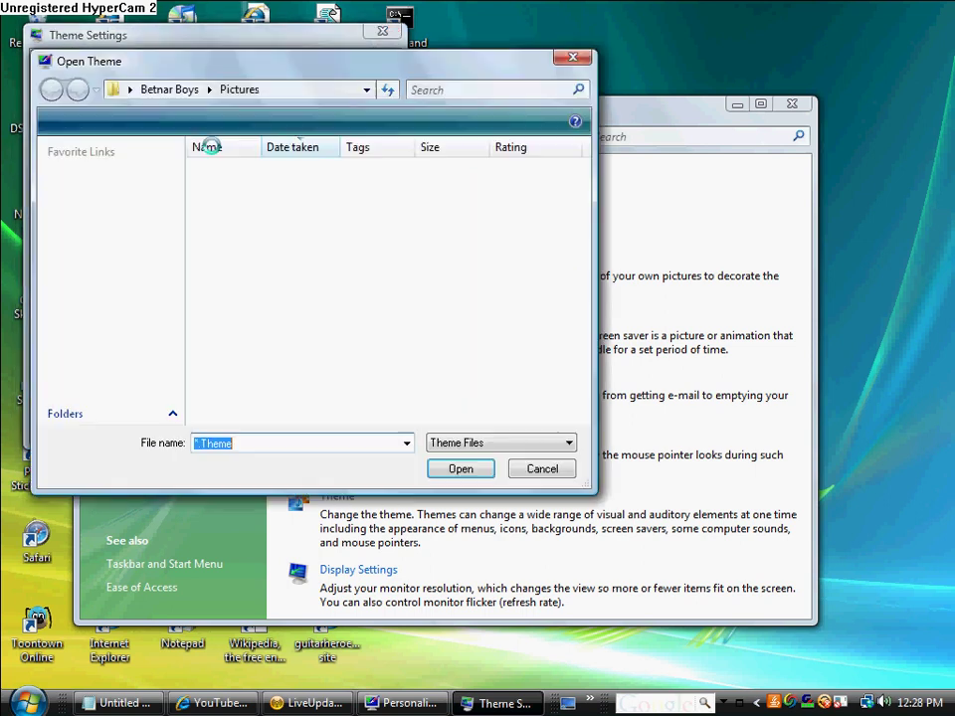
pyautogui.click(573, 58)
# Step: Compare My Current Theme, then apply the Windows Vista theme
pyautogui.click(171, 155)
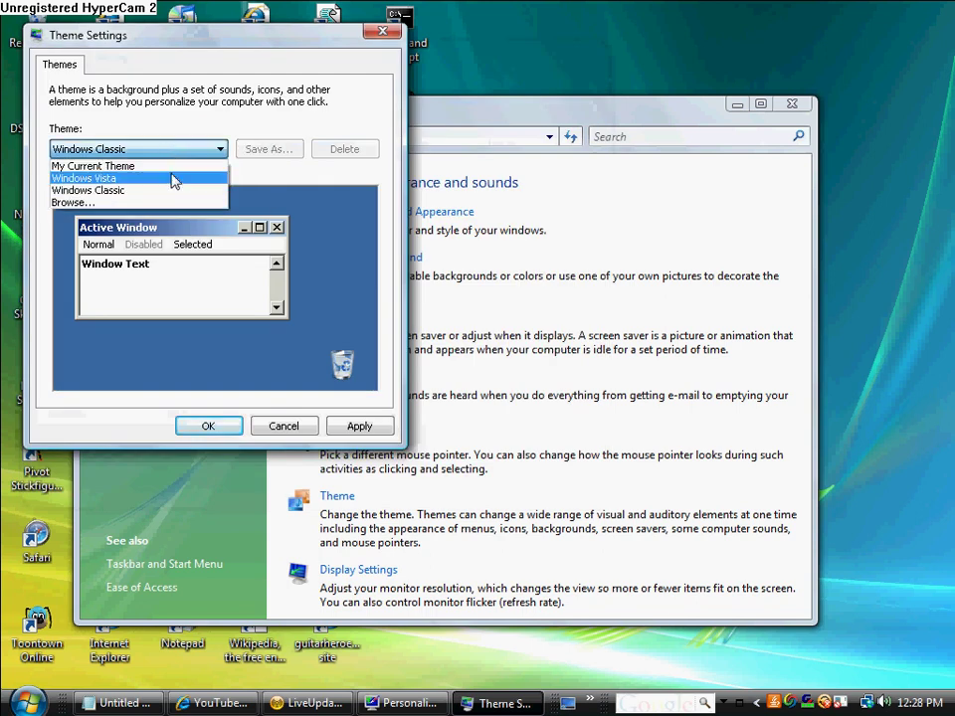
pyautogui.click(174, 178)
pyautogui.click(207, 149)
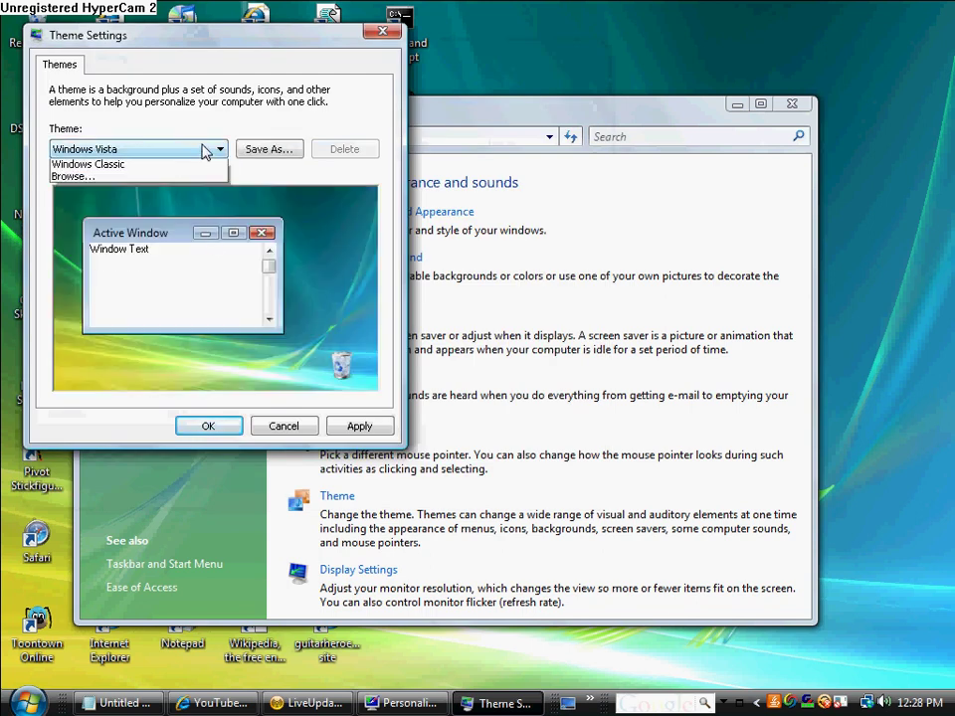
pyautogui.click(196, 161)
pyautogui.click(198, 151)
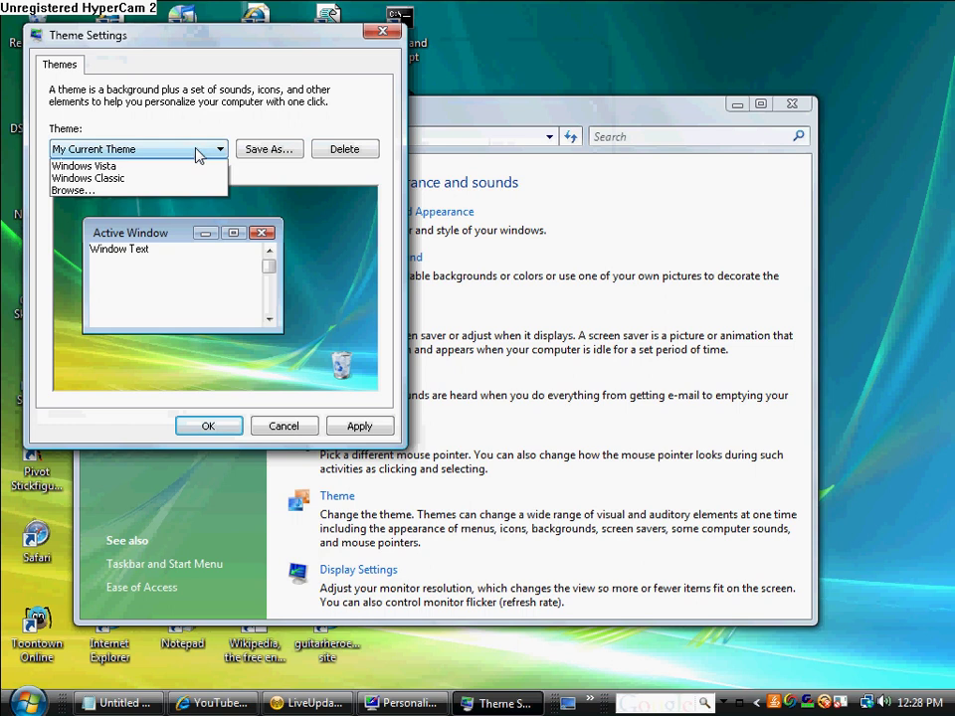
pyautogui.click(198, 183)
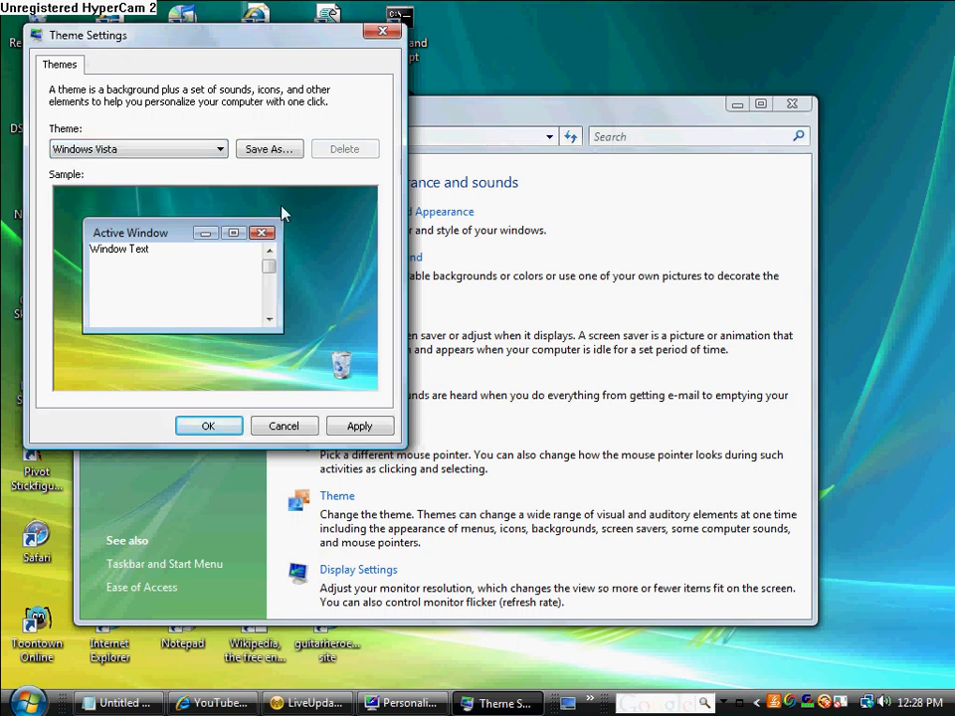
pyautogui.click(206, 426)
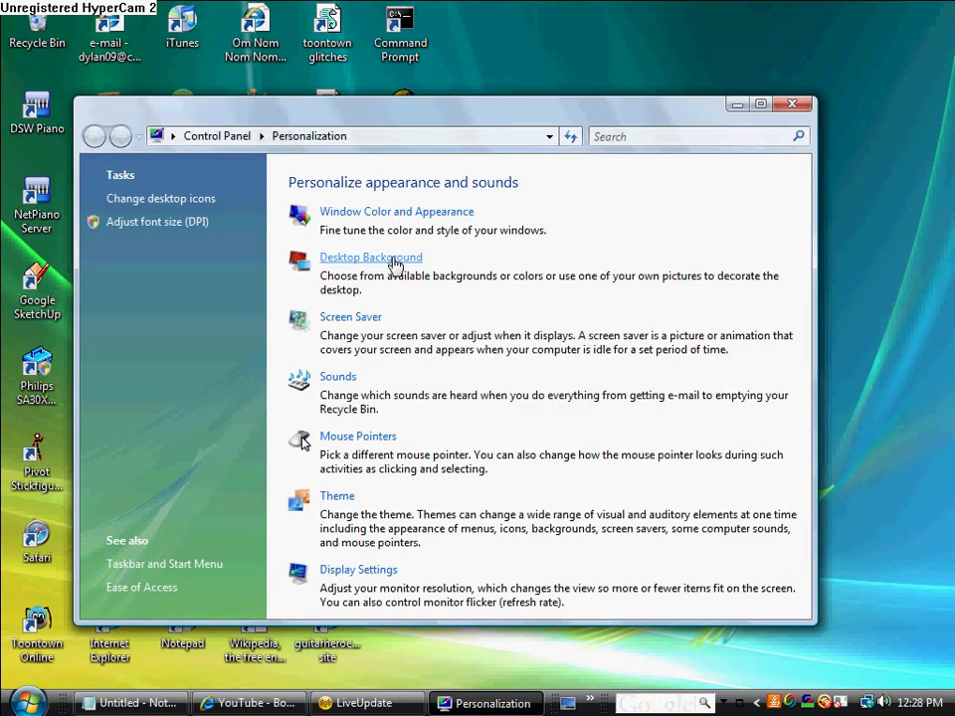
# Step: Make the window colour Red and raise its colour intensity
pyautogui.click(452, 213)
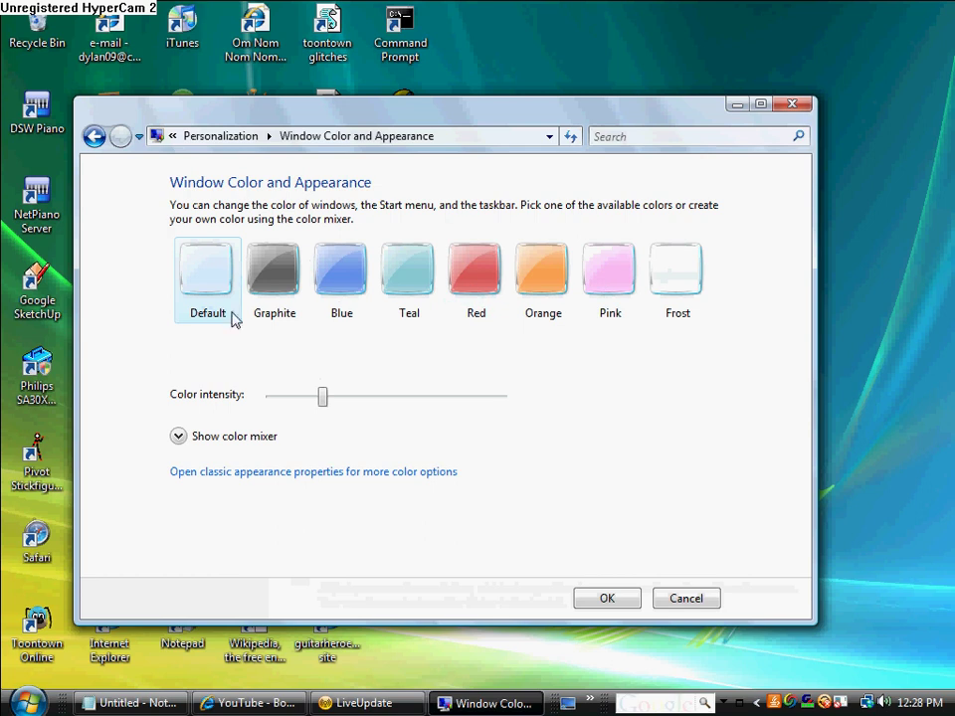
pyautogui.click(487, 284)
pyautogui.moveTo(429, 398); pyautogui.dragTo(459, 427)
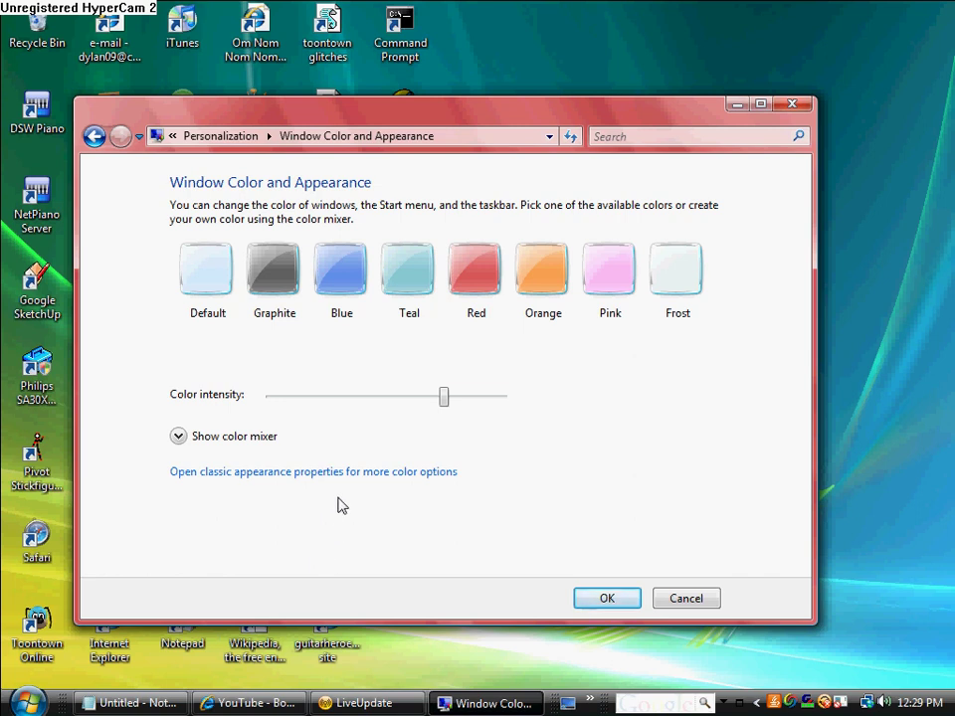
# Step: Preview the High Contrast, Windows Classic and Windows Standard colour schemes in Appearance Settings
pyautogui.click(246, 473)
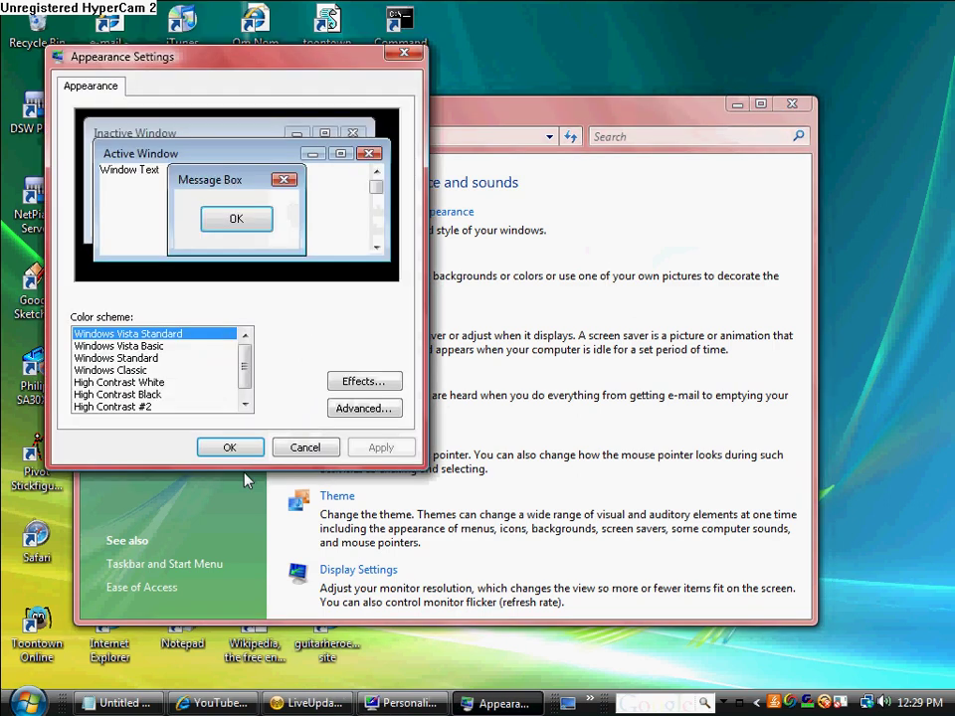
pyautogui.scroll(-1, 239, 372)
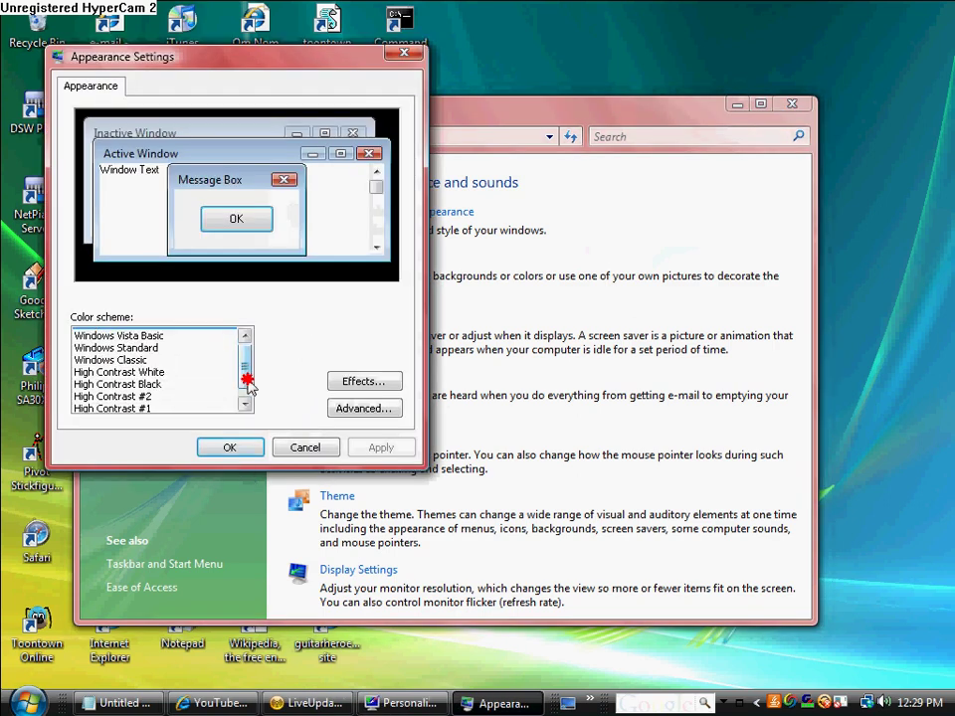
pyautogui.click(173, 409)
pyautogui.click(179, 395)
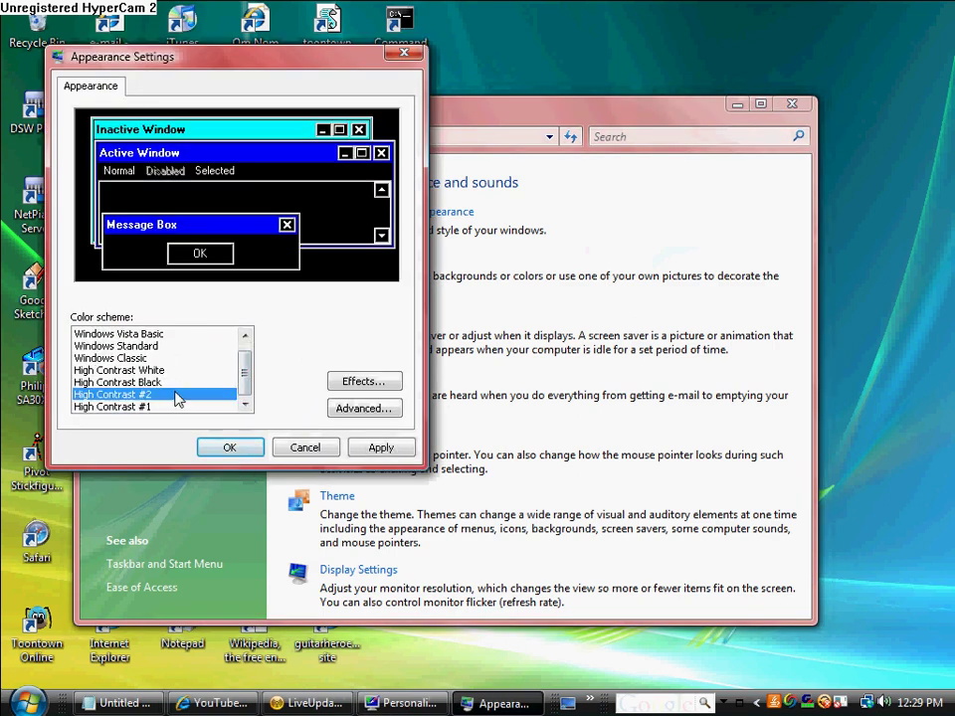
pyautogui.click(188, 382)
pyautogui.click(187, 374)
pyautogui.click(186, 385)
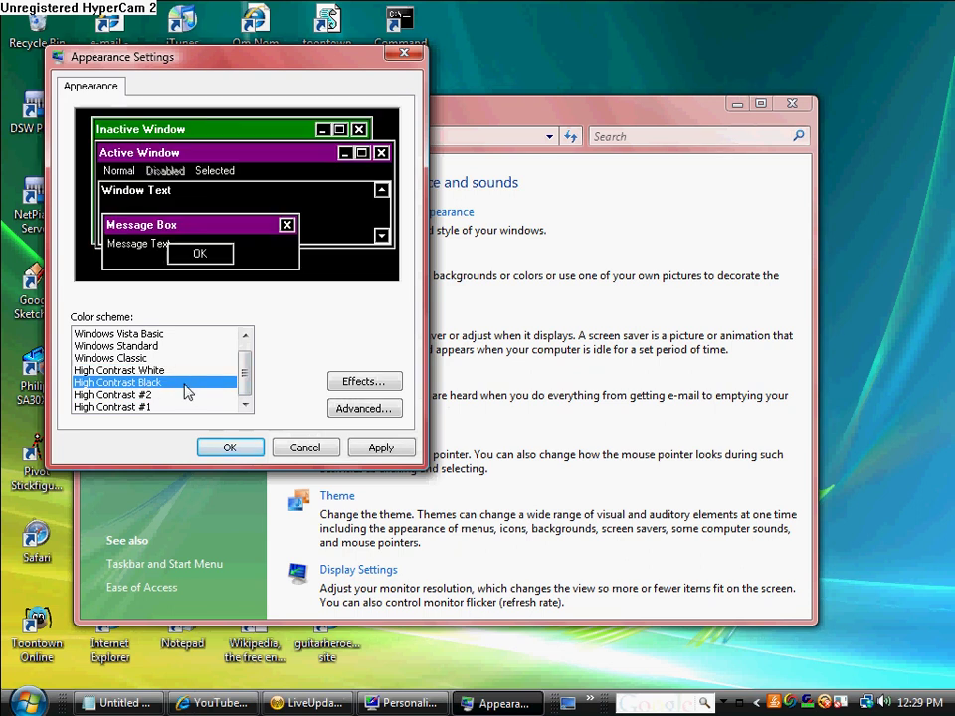
pyautogui.click(180, 371)
pyautogui.click(181, 359)
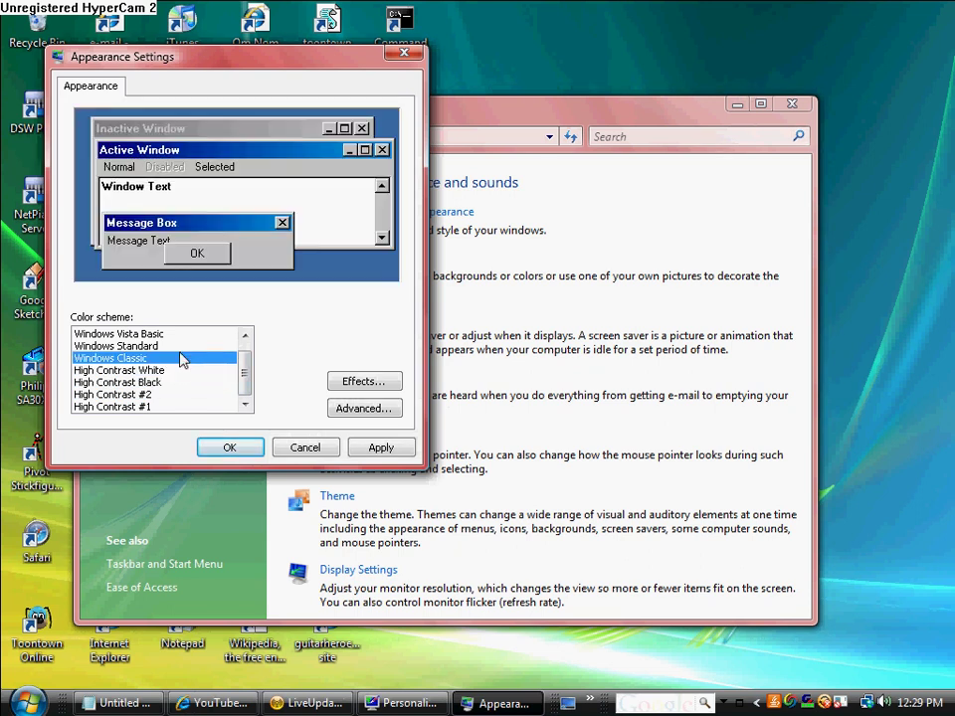
pyautogui.click(185, 346)
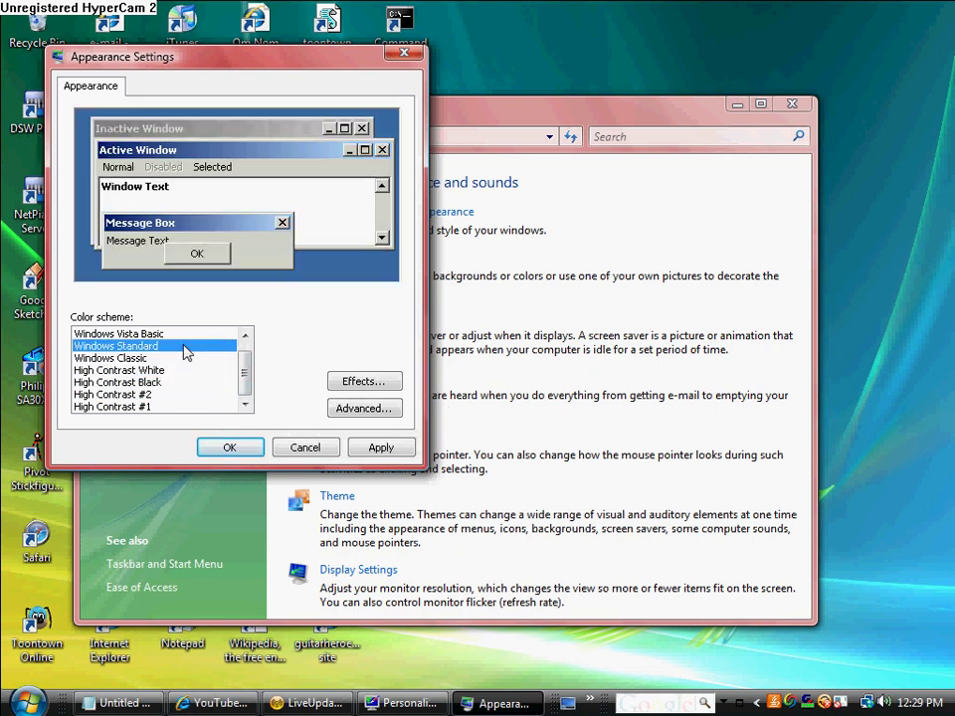
# Step: Compare Windows Vista Basic with Windows Vista Standard and apply Windows Vista Standard
pyautogui.press('Up')
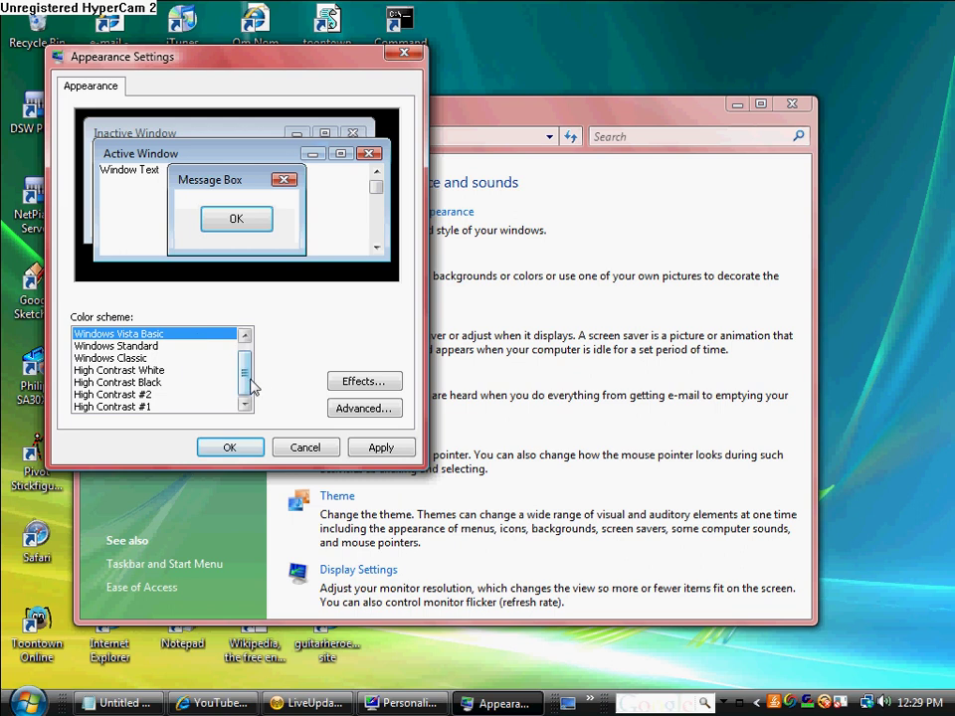
pyautogui.moveTo(245, 376); pyautogui.dragTo(249, 350)
pyautogui.click(220, 335)
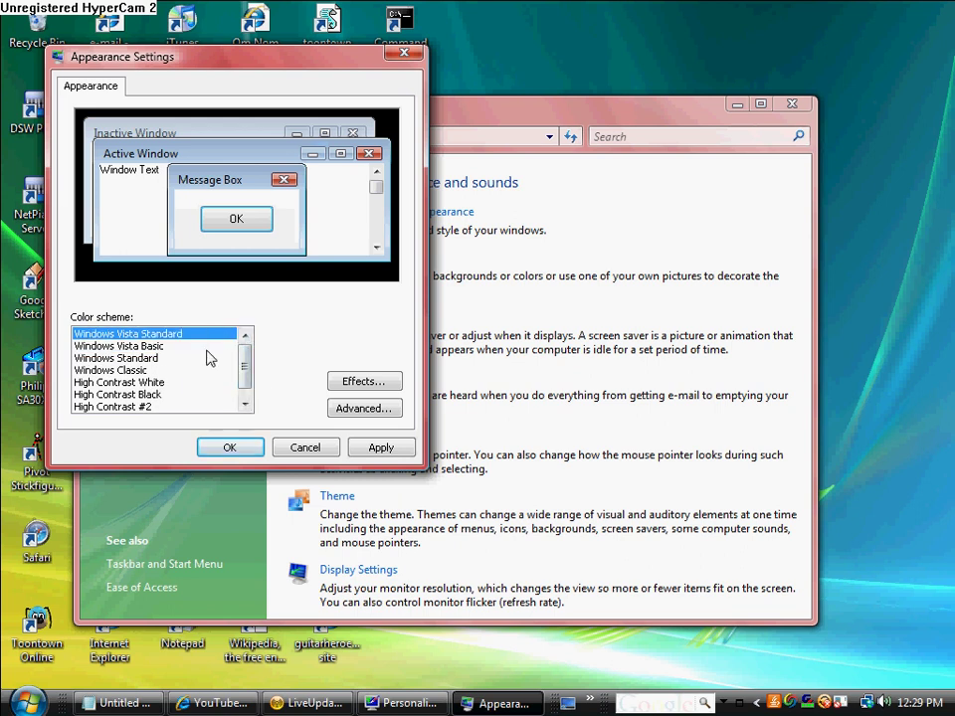
pyautogui.click(207, 345)
pyautogui.click(207, 339)
pyautogui.click(204, 348)
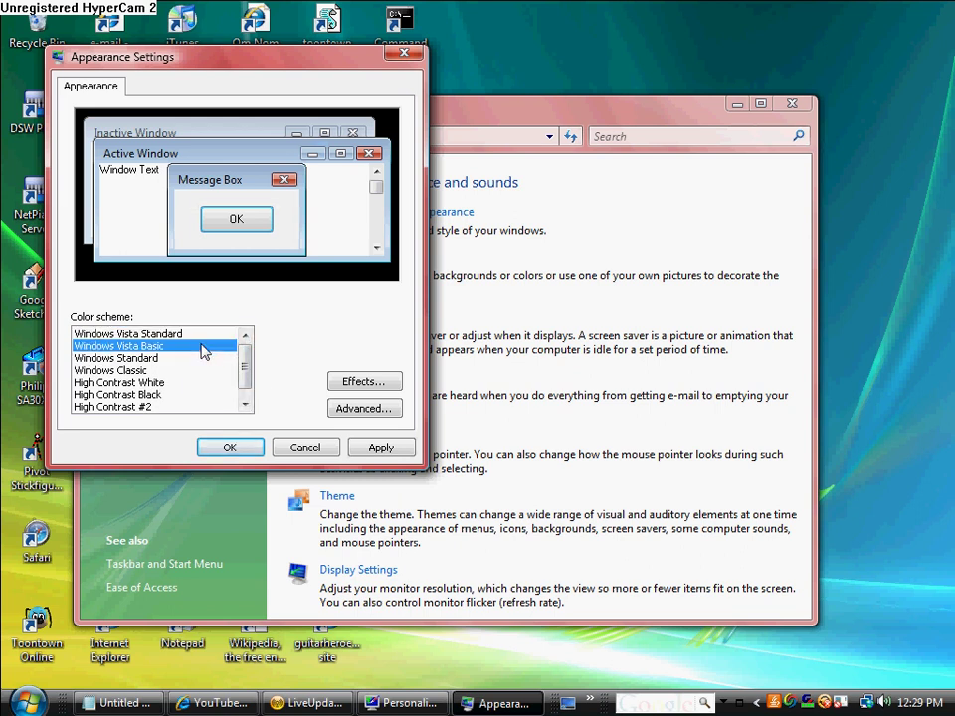
pyautogui.click(204, 335)
pyautogui.click(205, 346)
pyautogui.press('Up')
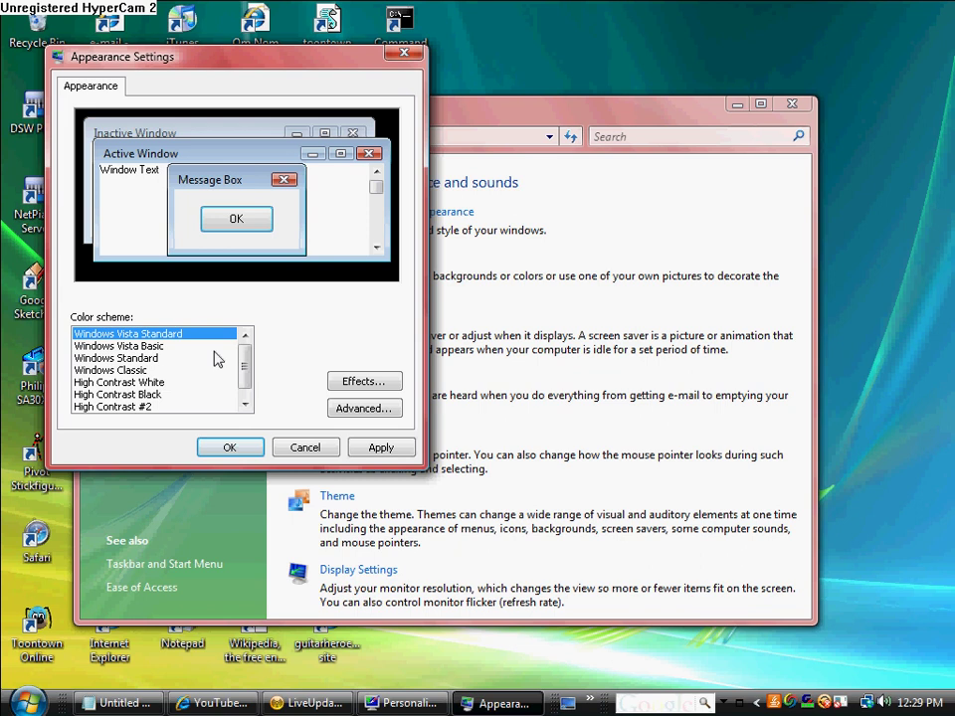
pyautogui.click(230, 449)
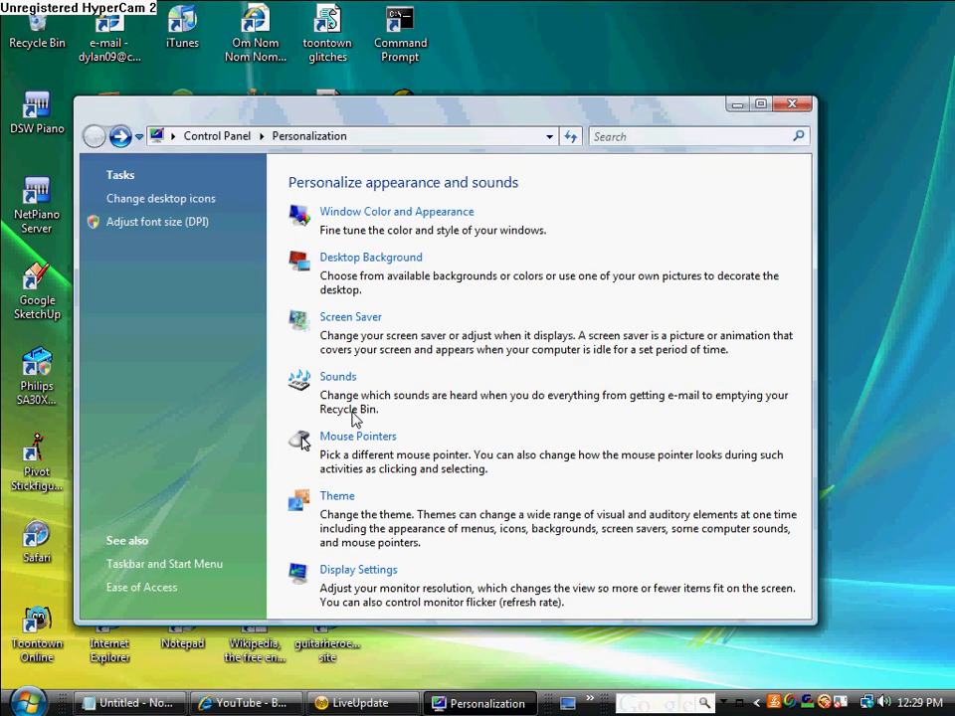
pyautogui.click(366, 258)
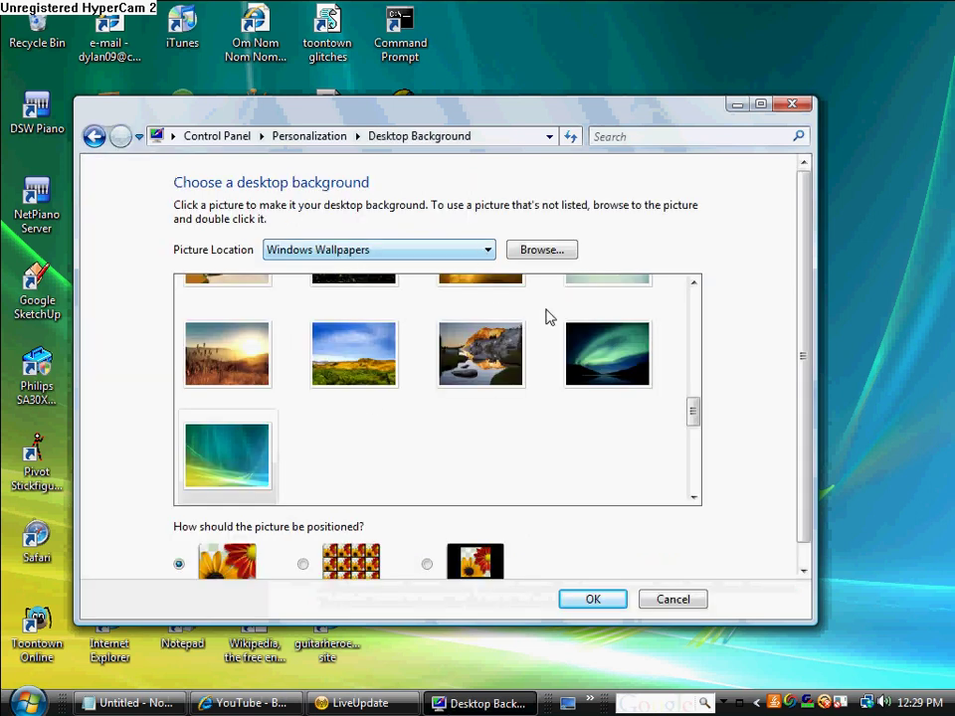
pyautogui.moveTo(696, 425)
pyautogui.mouseDown()
pyautogui.moveTo(697, 401)
pyautogui.moveTo(702, 455)
pyautogui.moveTo(701, 425)
pyautogui.mouseUp()
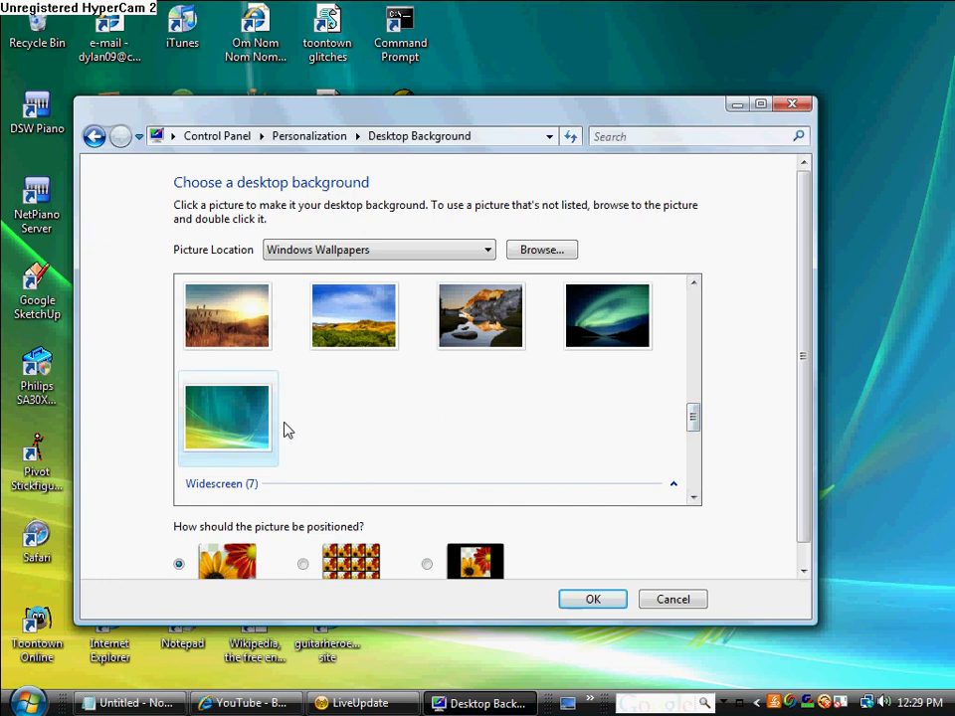
pyautogui.click(597, 598)
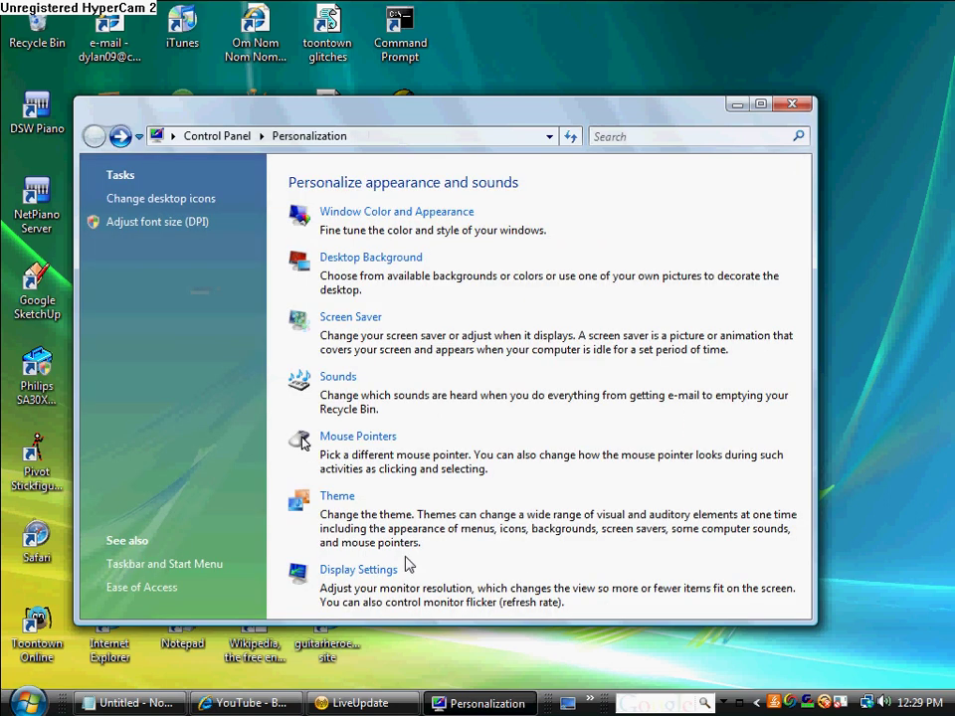
pyautogui.click(350, 219)
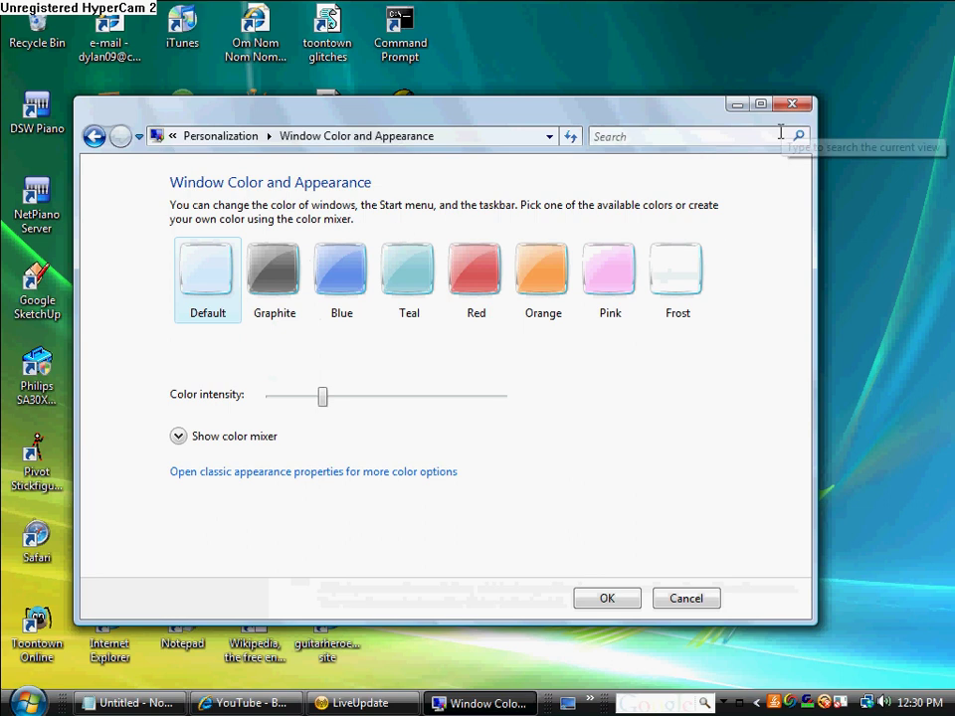
pyautogui.click(582, 599)
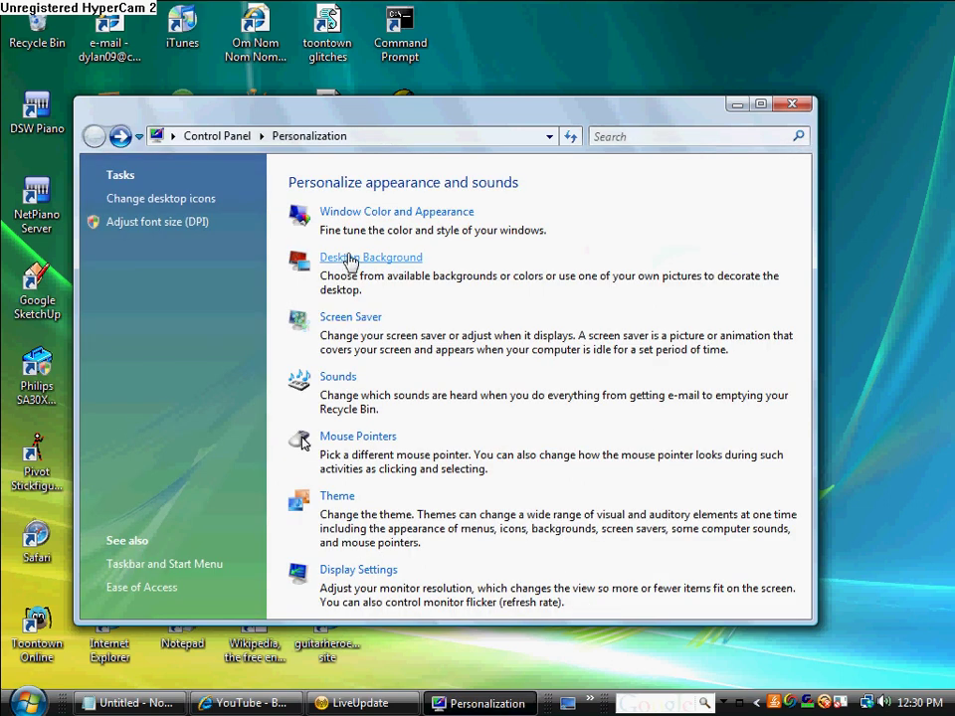
pyautogui.click(339, 383)
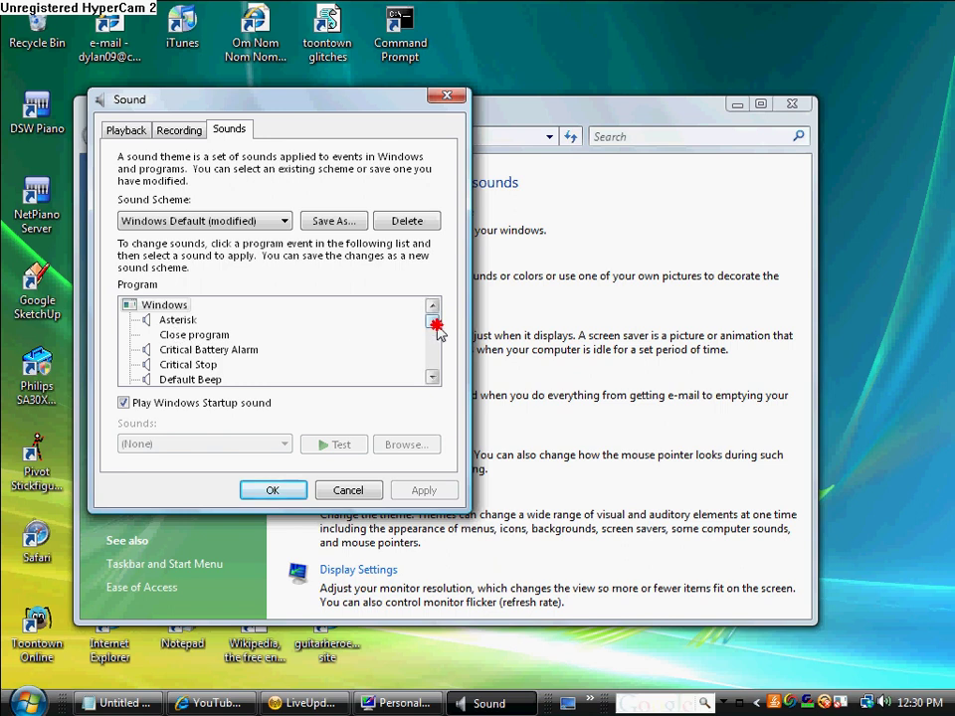
pyautogui.moveTo(438, 331); pyautogui.dragTo(431, 358)
pyautogui.click(204, 365)
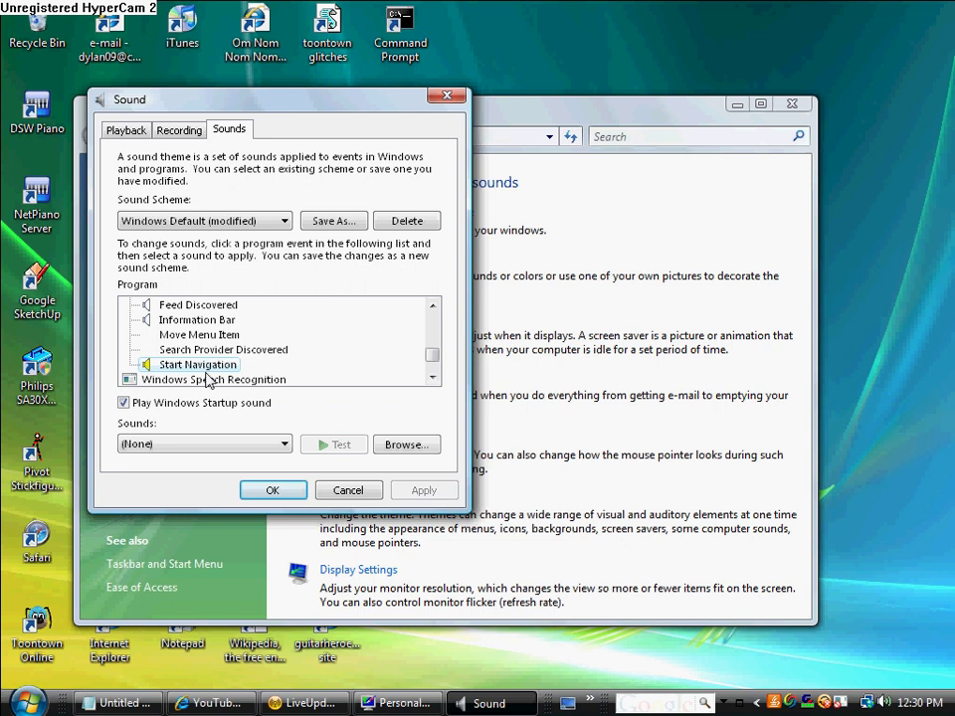
pyautogui.click(432, 376)
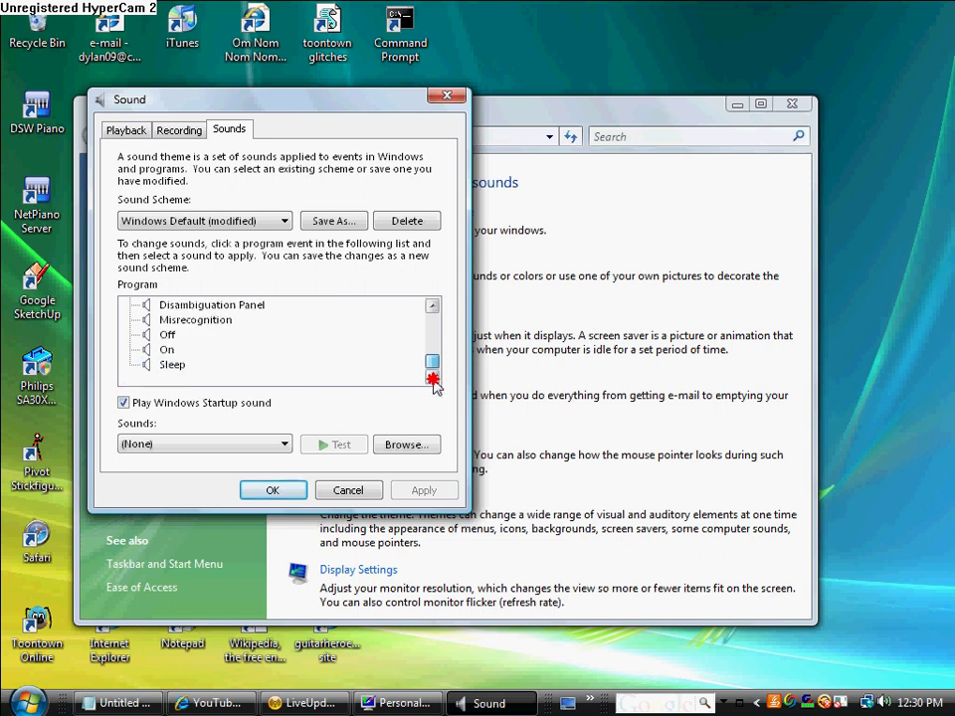
pyautogui.moveTo(433, 366); pyautogui.dragTo(432, 271)
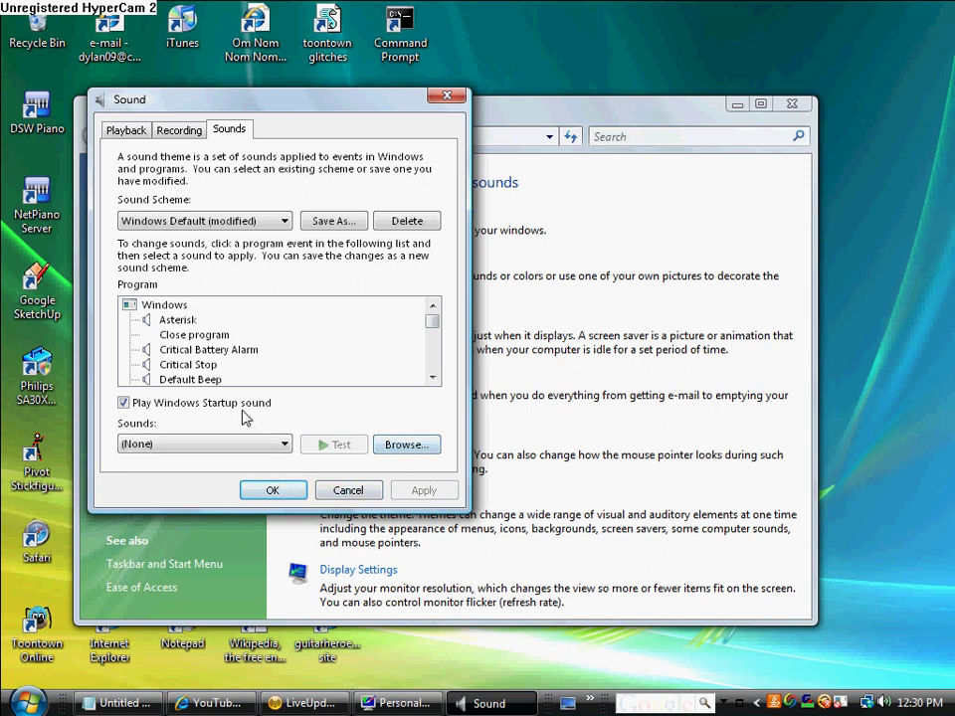
pyautogui.click(149, 349)
pyautogui.click(229, 444)
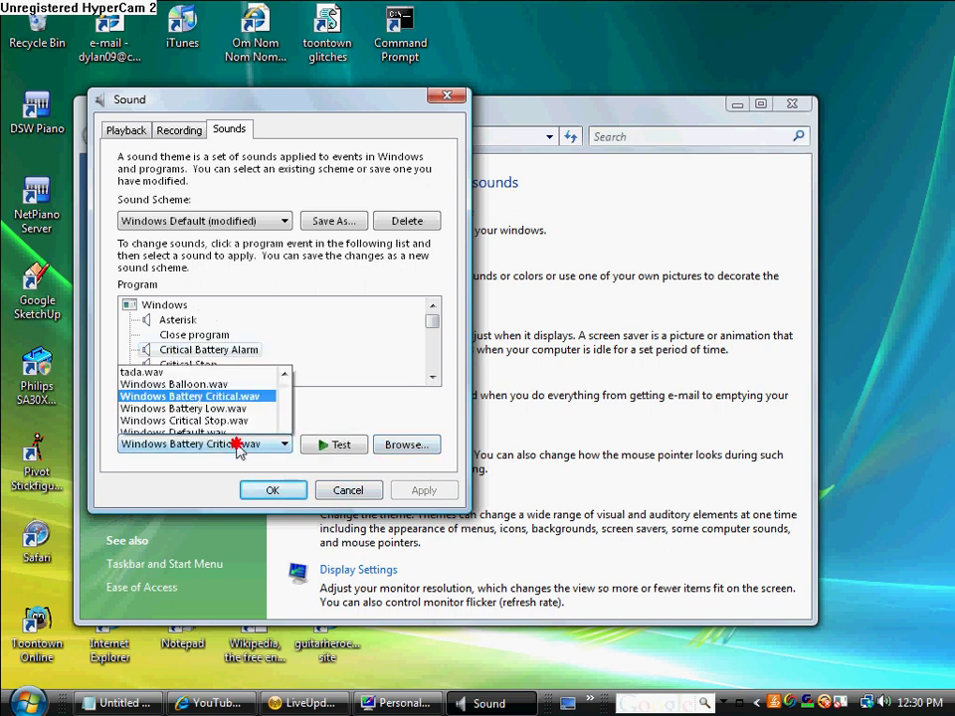
pyautogui.click(223, 491)
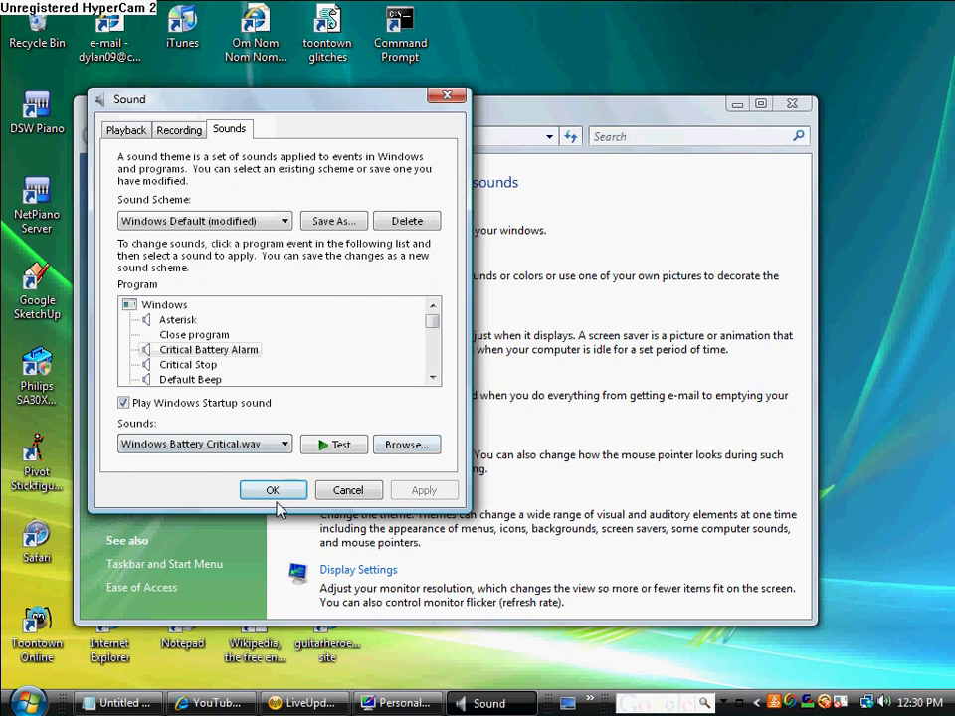
pyautogui.click(333, 447)
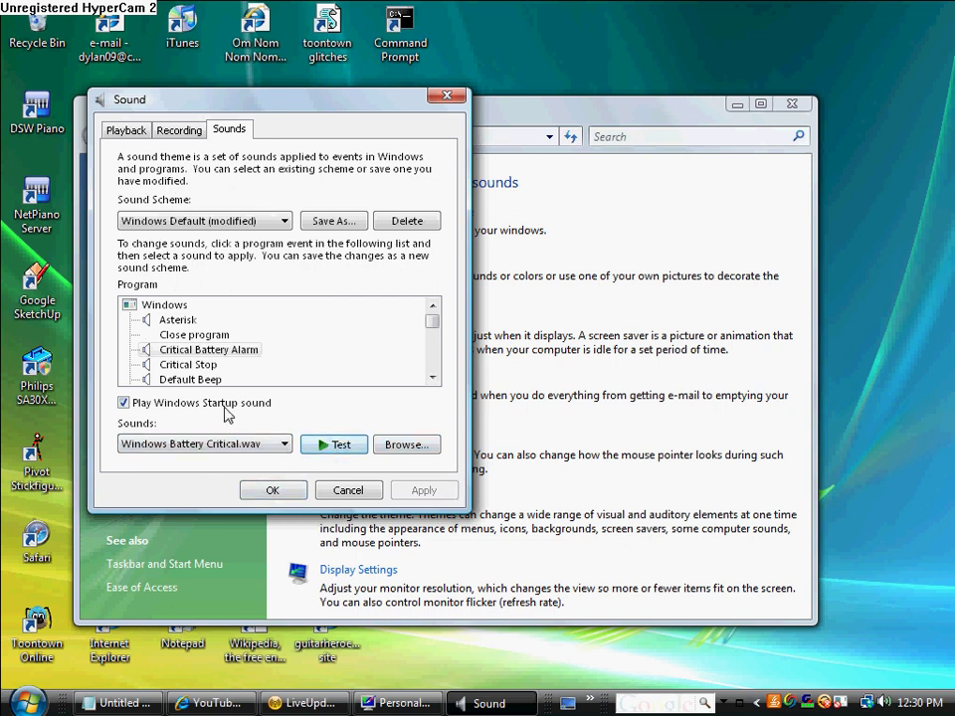
pyautogui.click(269, 491)
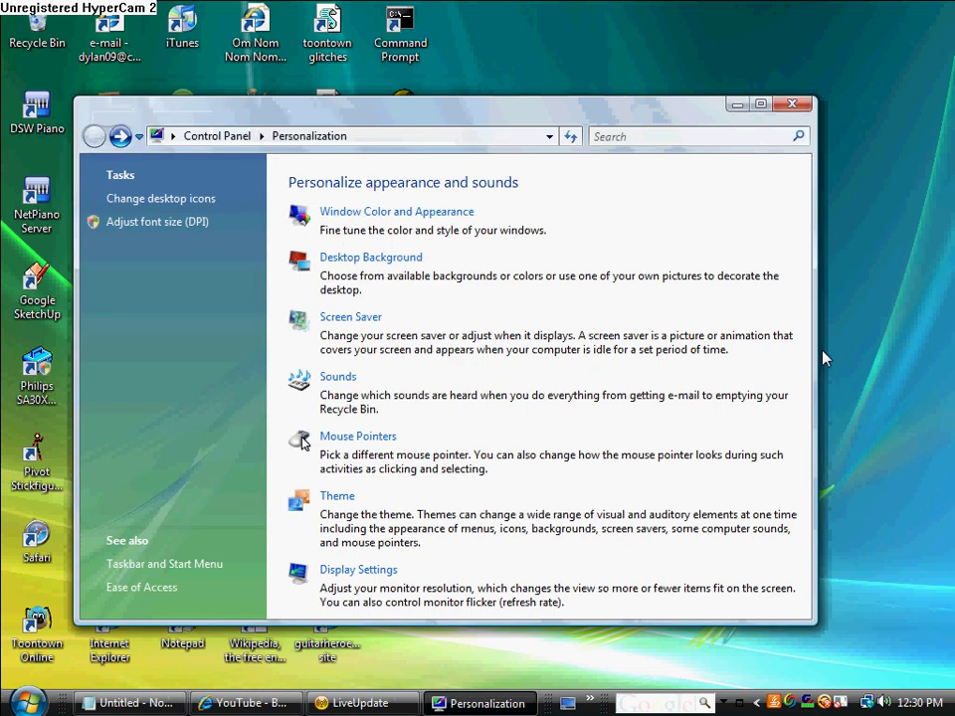
# Step: Open Mouse Properties to the Pointer Options settings
pyautogui.click(355, 439)
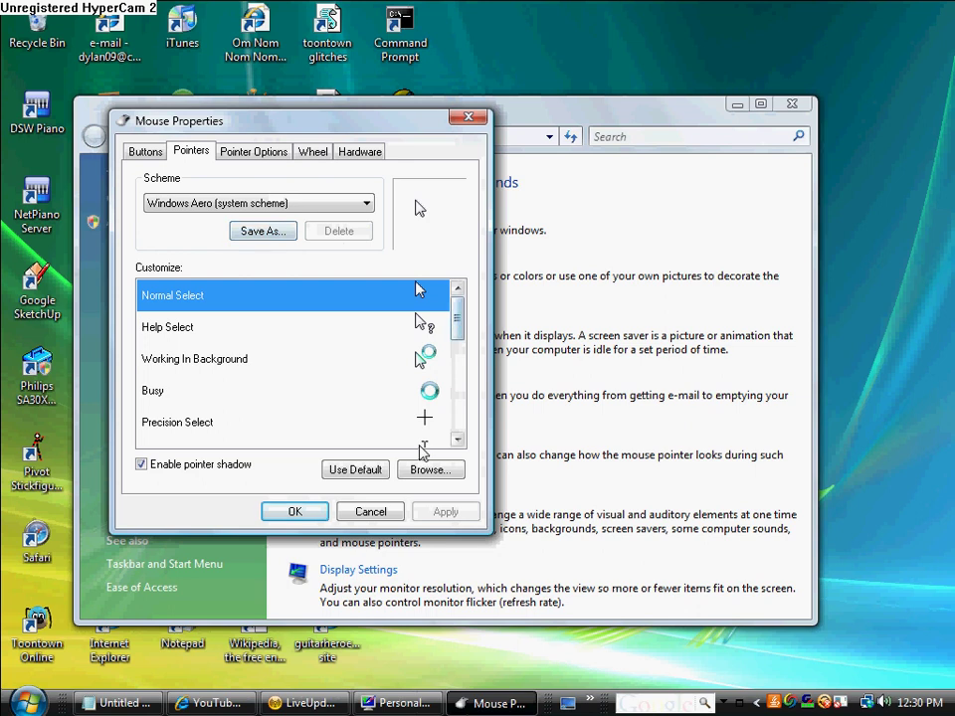
pyautogui.moveTo(458, 310)
pyautogui.mouseDown()
pyautogui.moveTo(461, 427)
pyautogui.moveTo(459, 298)
pyautogui.mouseUp()
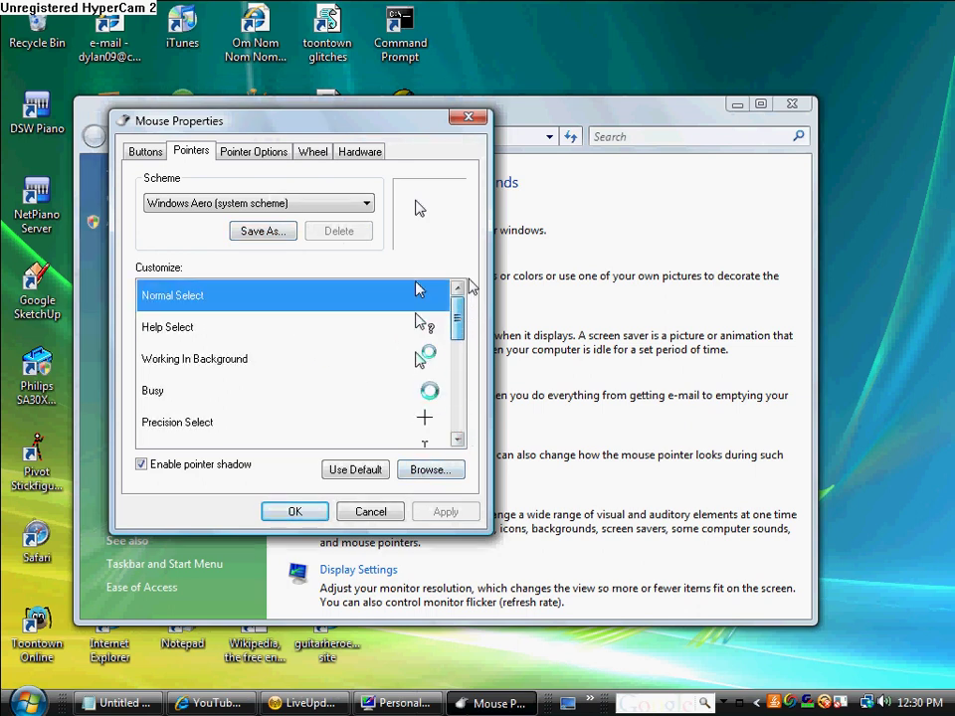
pyautogui.click(265, 156)
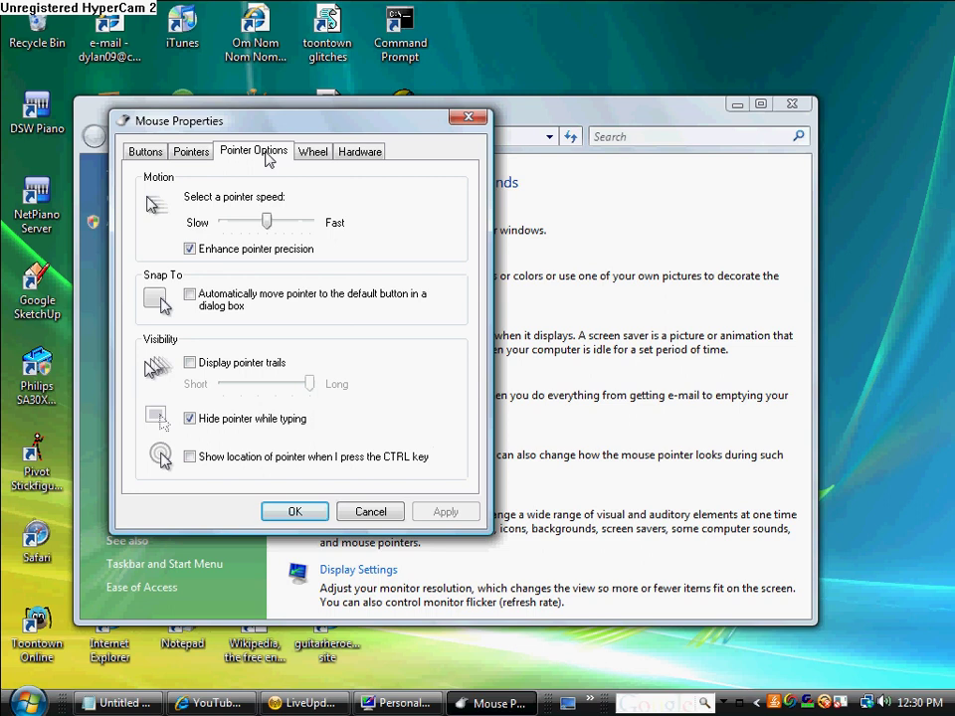
# Step: Adjust the pointer speed slider, settling just past the middle
pyautogui.moveTo(266, 221); pyautogui.dragTo(310, 224)
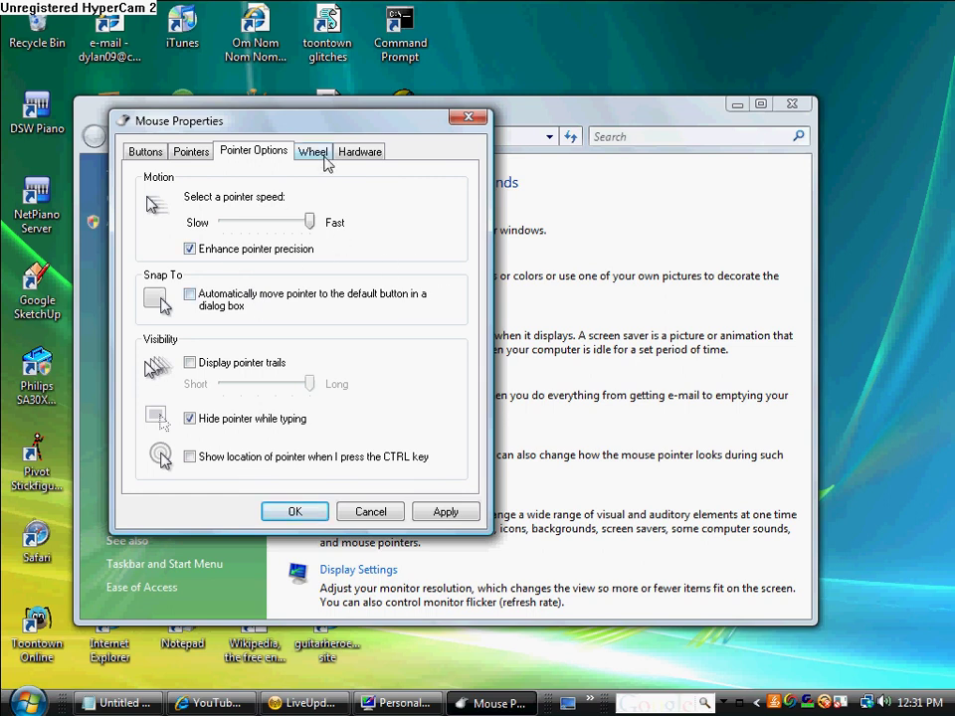
pyautogui.moveTo(310, 224); pyautogui.dragTo(178, 233)
pyautogui.moveTo(224, 227); pyautogui.dragTo(256, 221)
pyautogui.moveTo(256, 230); pyautogui.dragTo(284, 219)
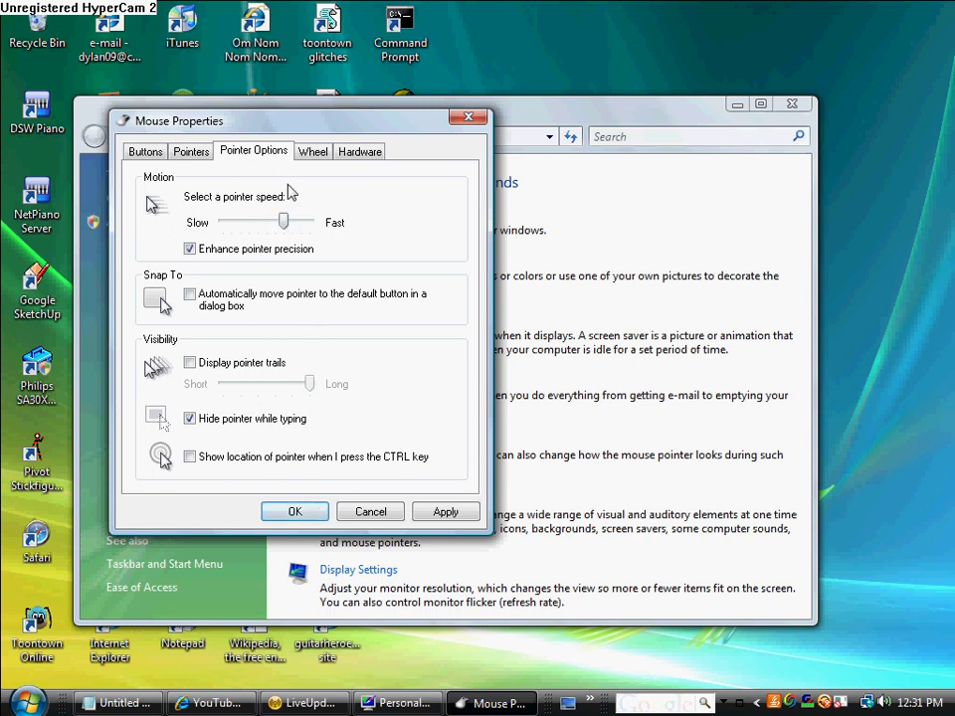
pyautogui.moveTo(283, 219); pyautogui.dragTo(240, 239)
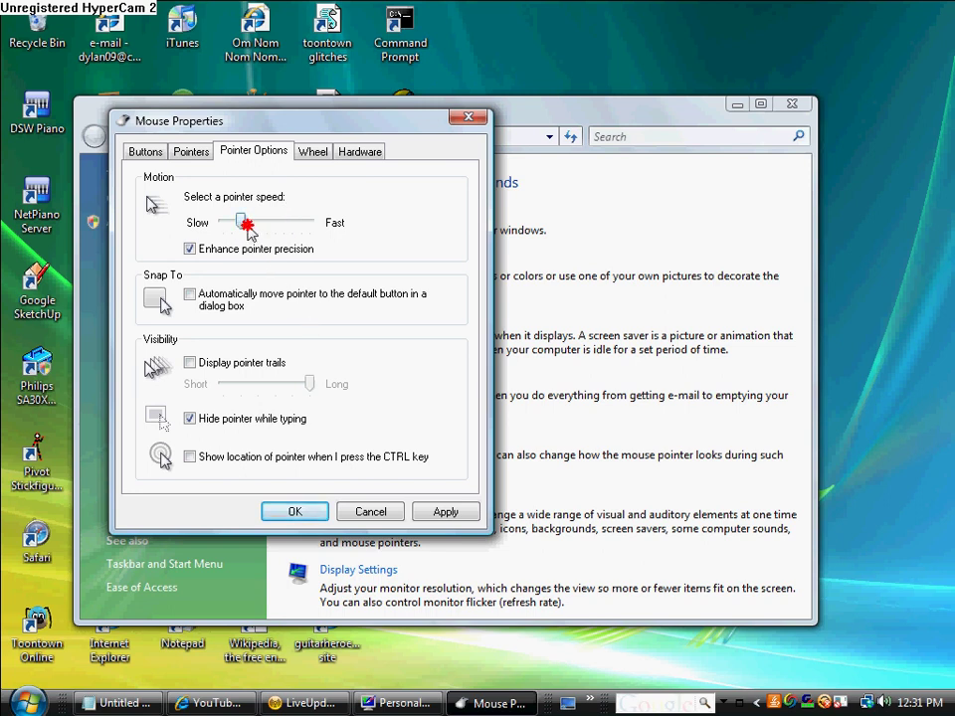
pyautogui.moveTo(249, 227); pyautogui.dragTo(287, 229)
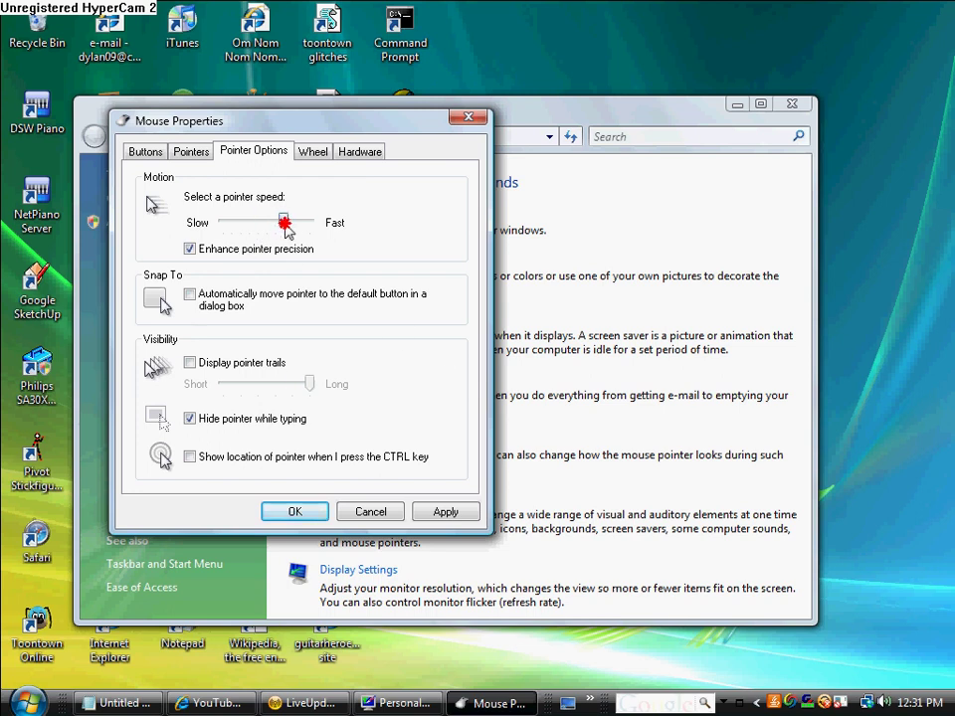
# Step: Turn on pointer trails and set their length to Long
pyautogui.click(192, 365)
pyautogui.moveTo(310, 384); pyautogui.dragTo(151, 386)
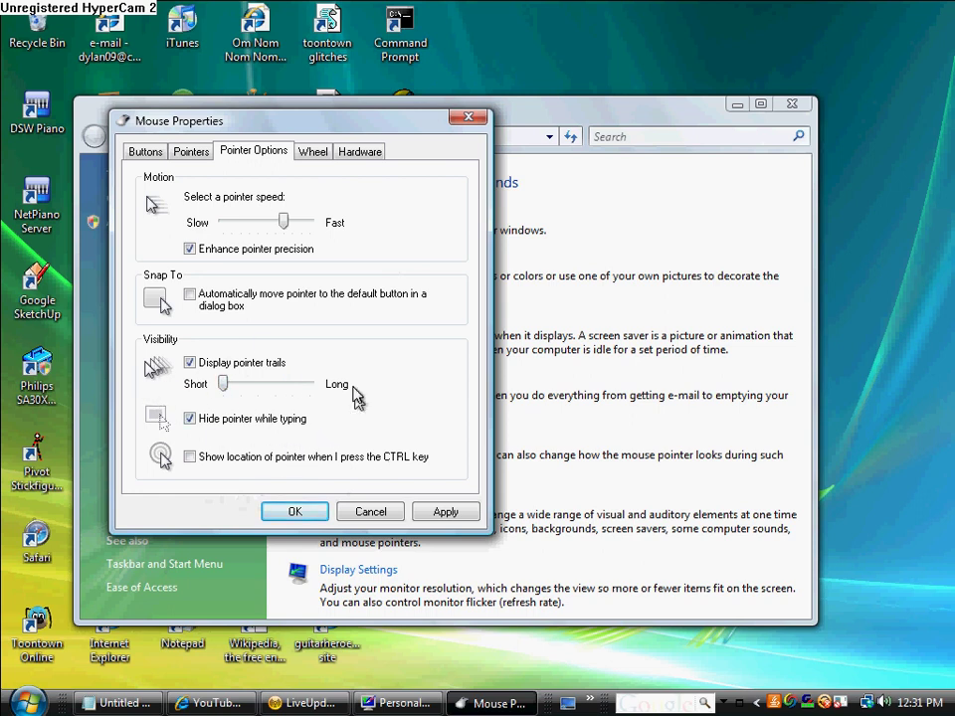
pyautogui.moveTo(222, 384); pyautogui.dragTo(390, 394)
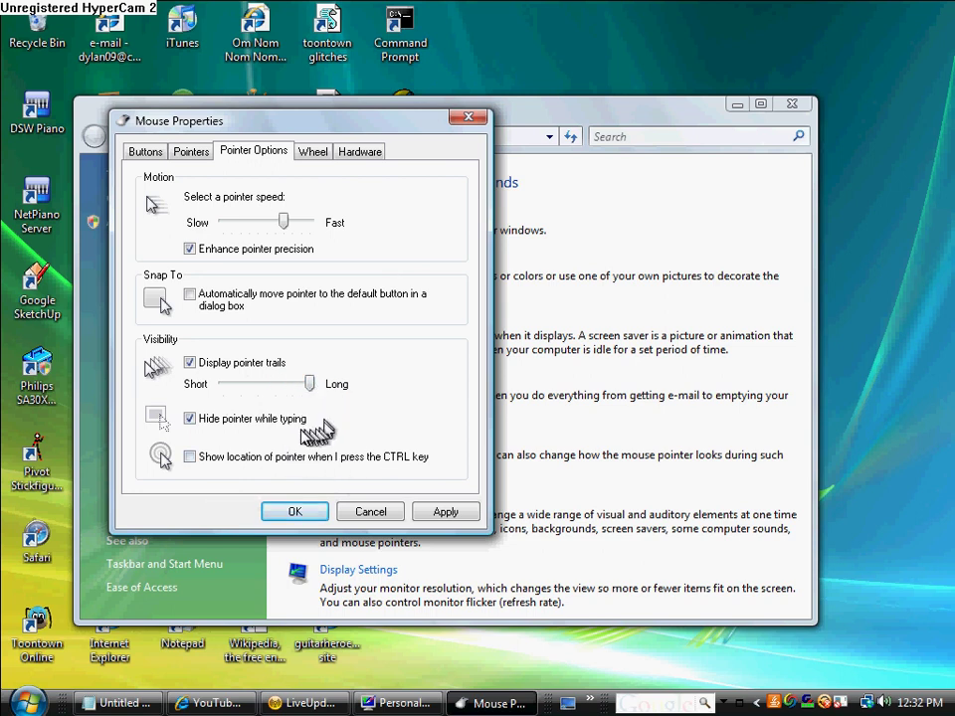
# Step: Stop hiding the pointer while typing and show its location when CTRL is pressed
pyautogui.click(189, 419)
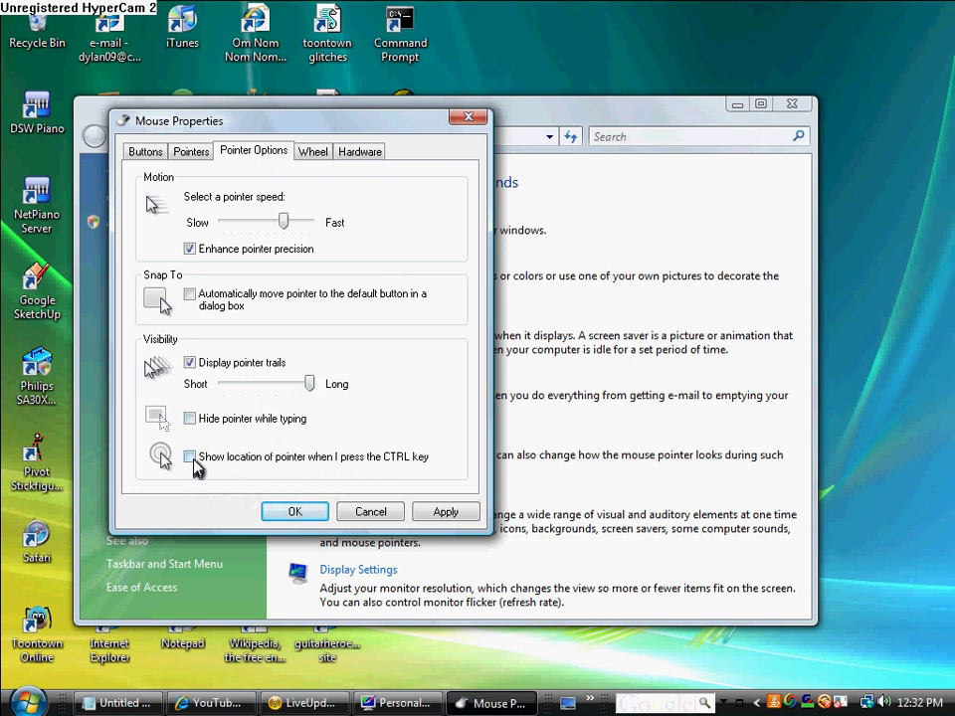
pyautogui.click(190, 458)
pyautogui.press('ctrl')
pyautogui.press('ctrl')
pyautogui.press('ctrl')
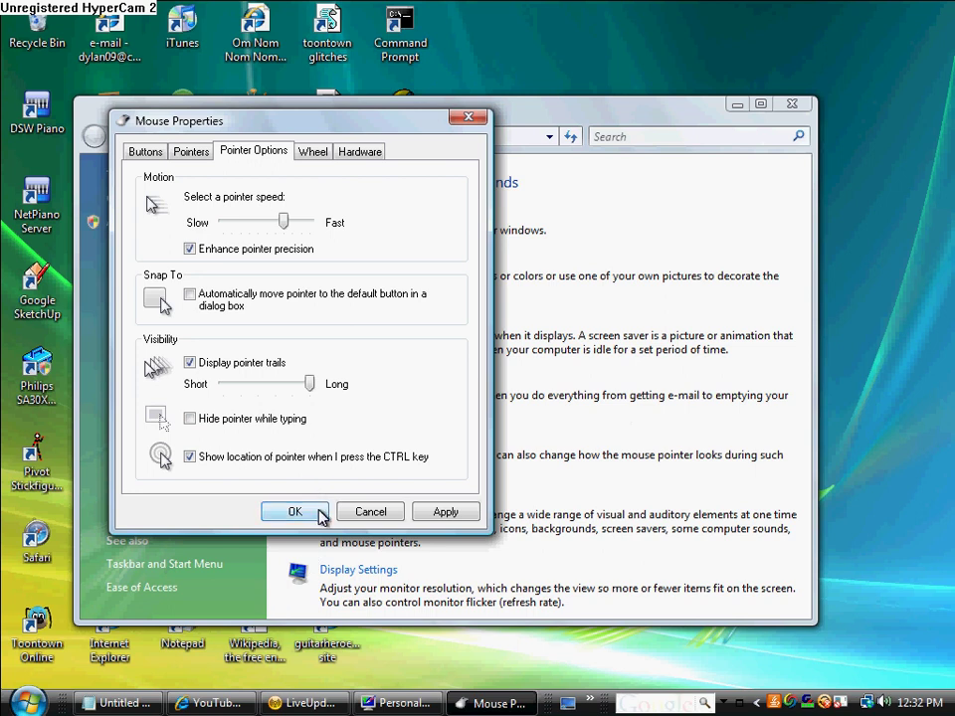
# Step: Look over the Wheel settings, then save and close Mouse Properties
pyautogui.click(320, 161)
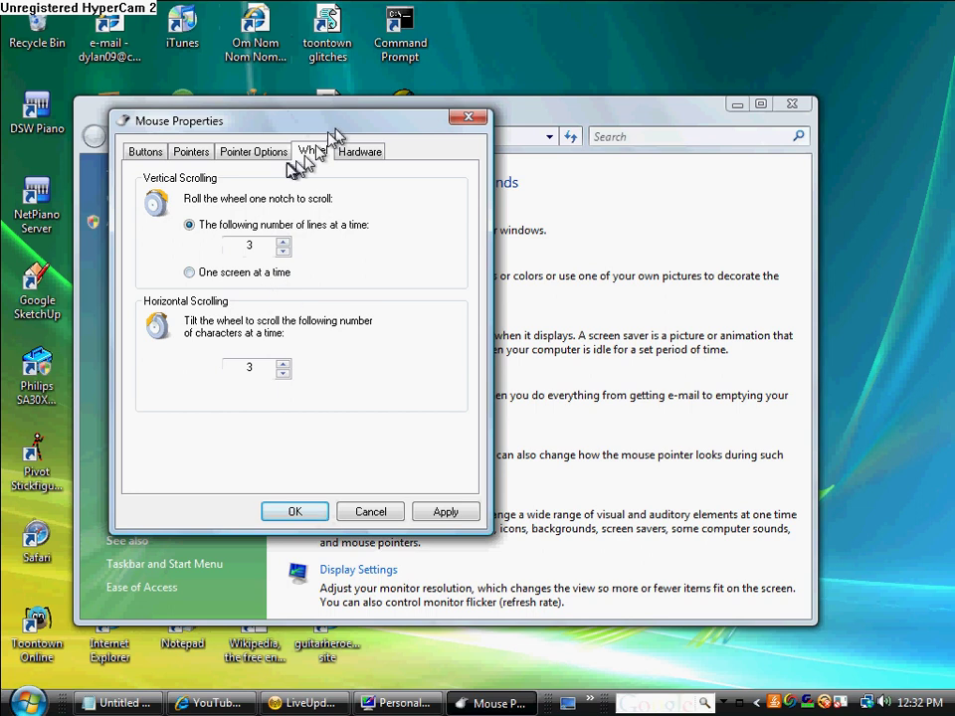
pyautogui.click(275, 156)
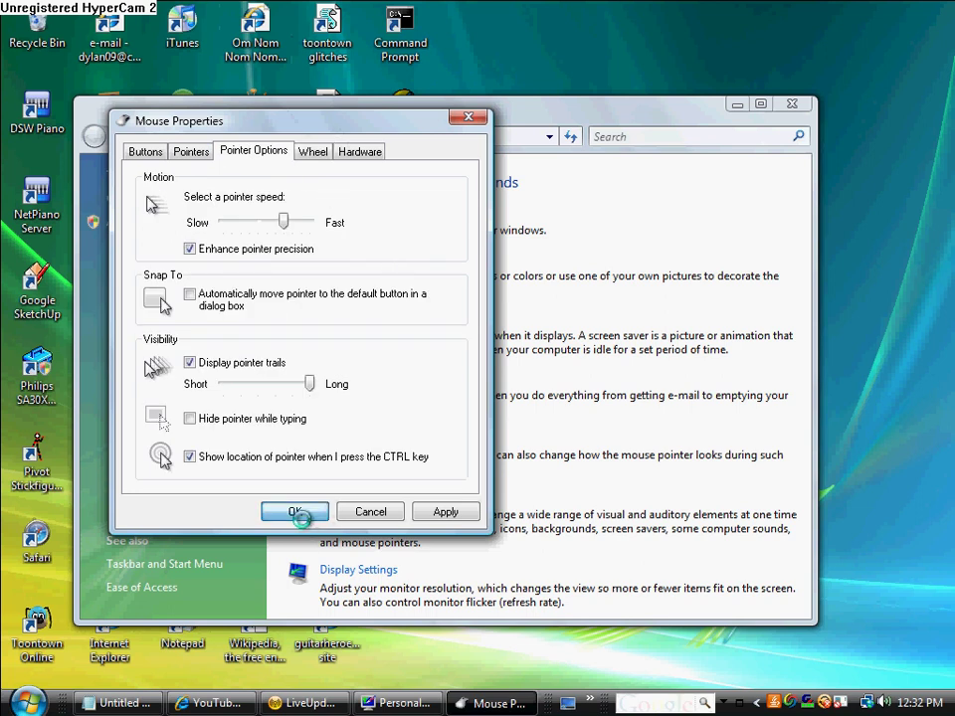
pyautogui.click(310, 515)
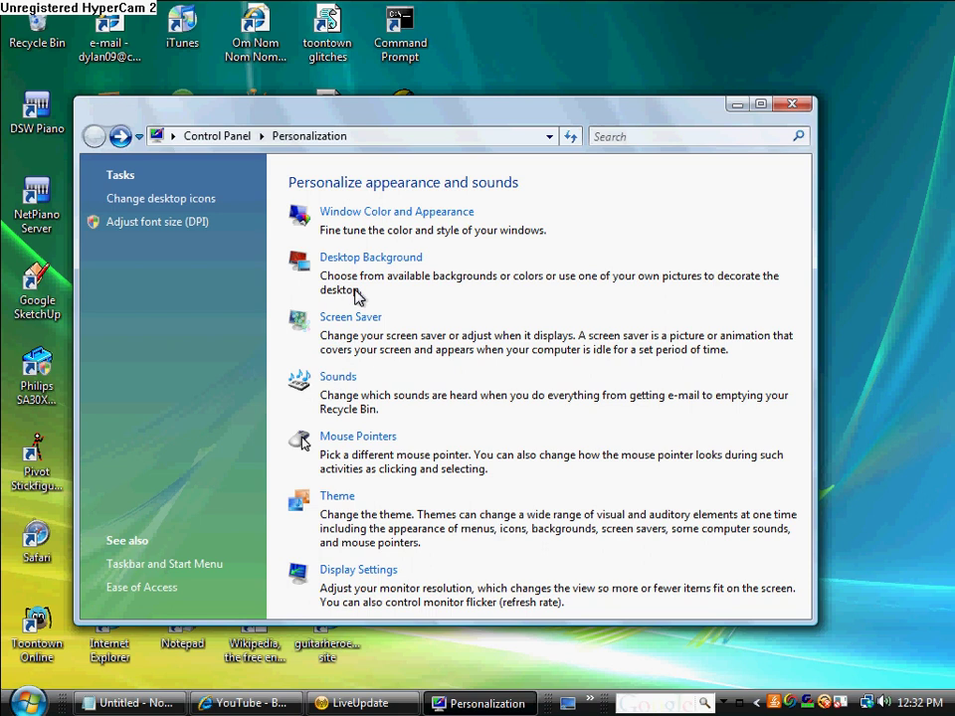
pyautogui.click(336, 498)
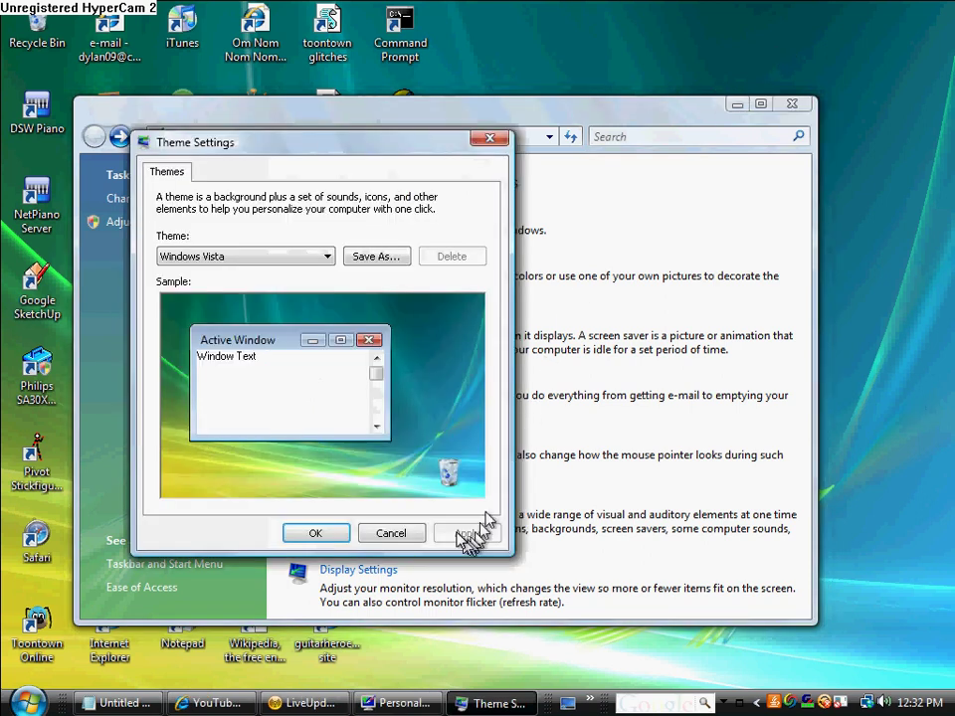
pyautogui.click(500, 146)
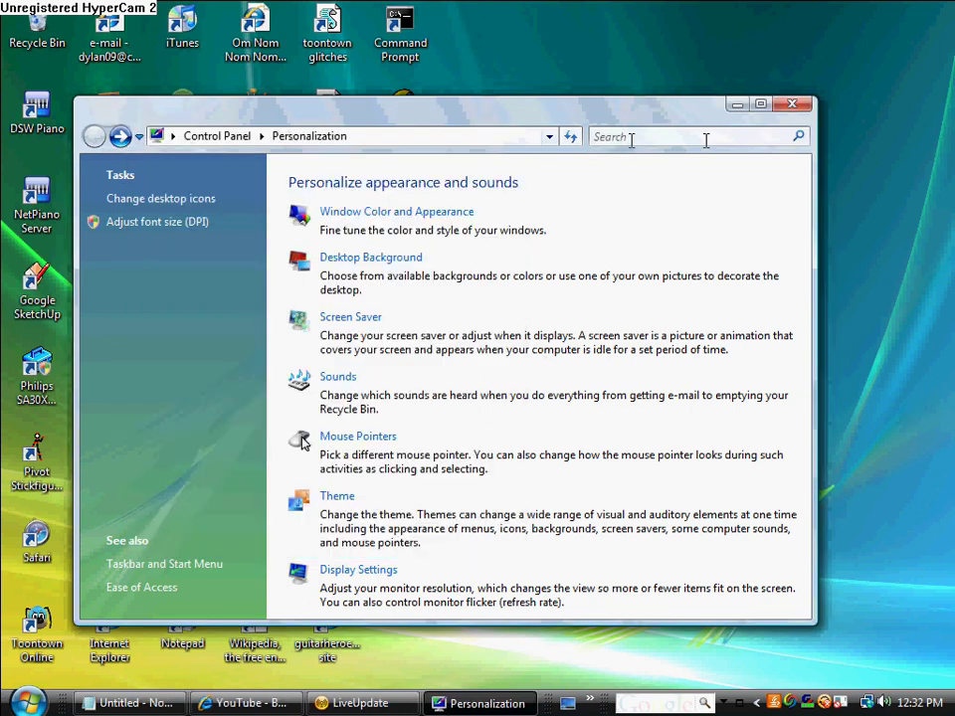